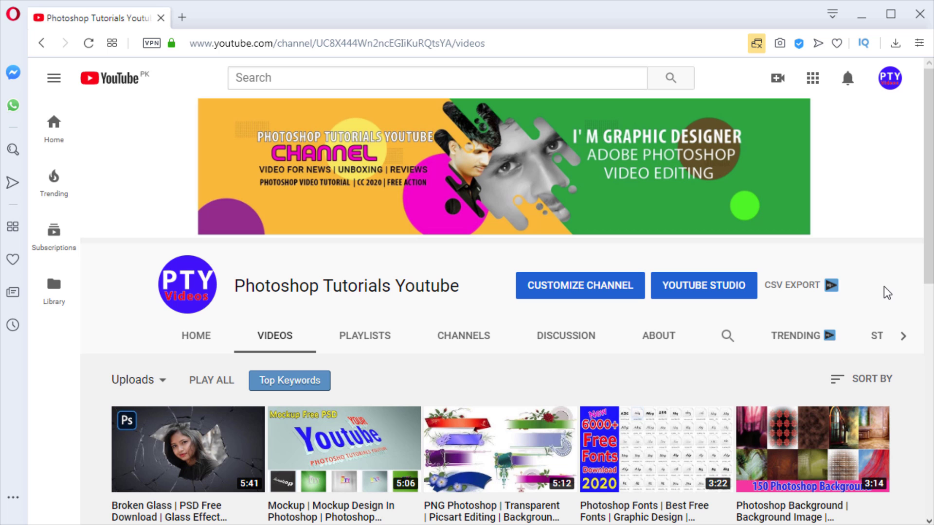
# Browse the 6000 x 4000 bokeh thumbnails and select P T Y (2).JPG (7.58 MB)
pyautogui.scroll(-5, 852, 265)
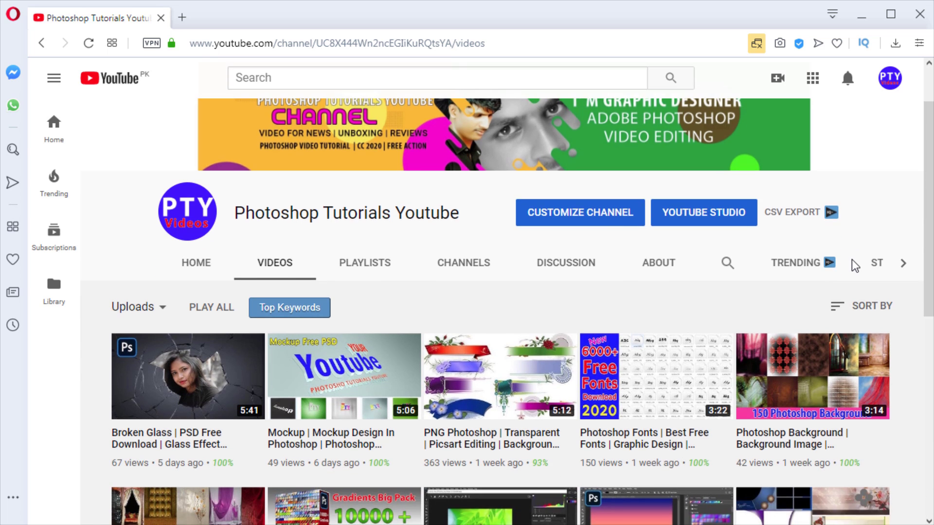
pyautogui.scroll(-2, 852, 265)
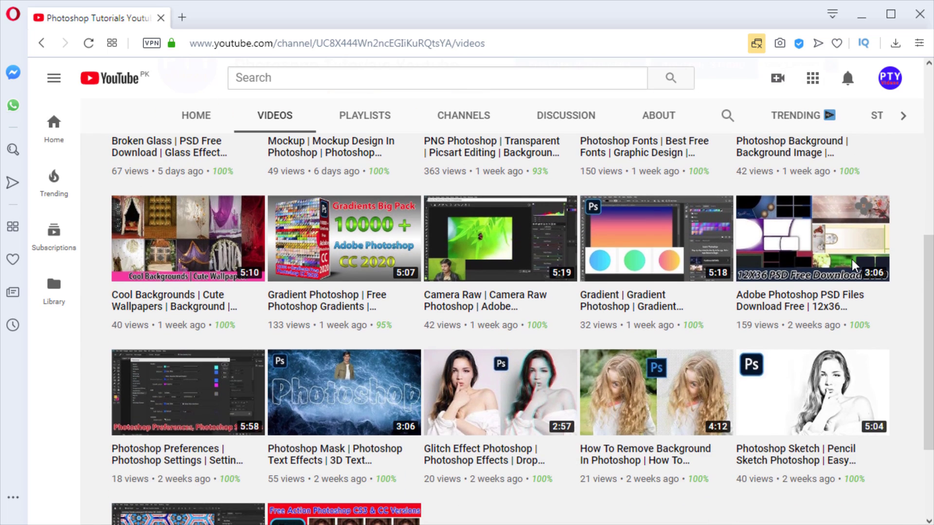
pyautogui.scroll(3, 853, 265)
pyautogui.scroll(3, 855, 265)
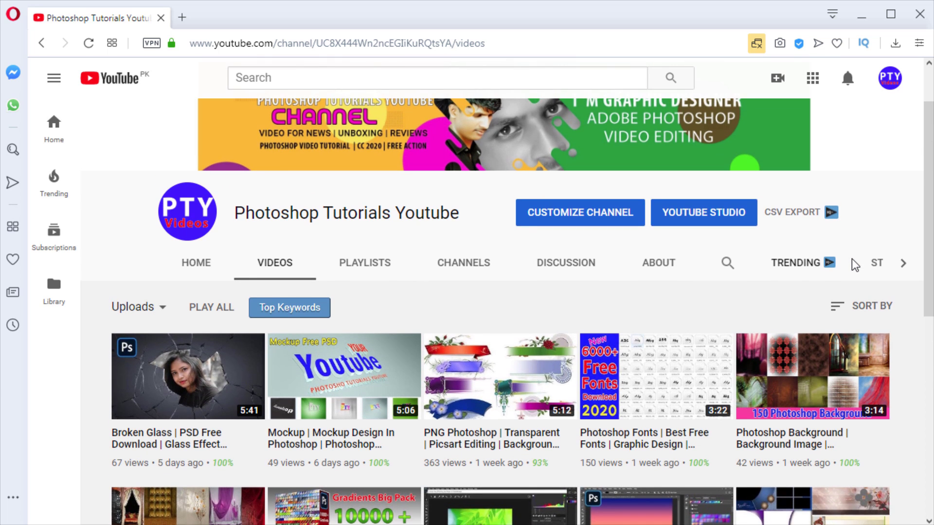
pyautogui.scroll(-3, 855, 265)
pyautogui.scroll(2, 855, 265)
pyautogui.scroll(3, 852, 265)
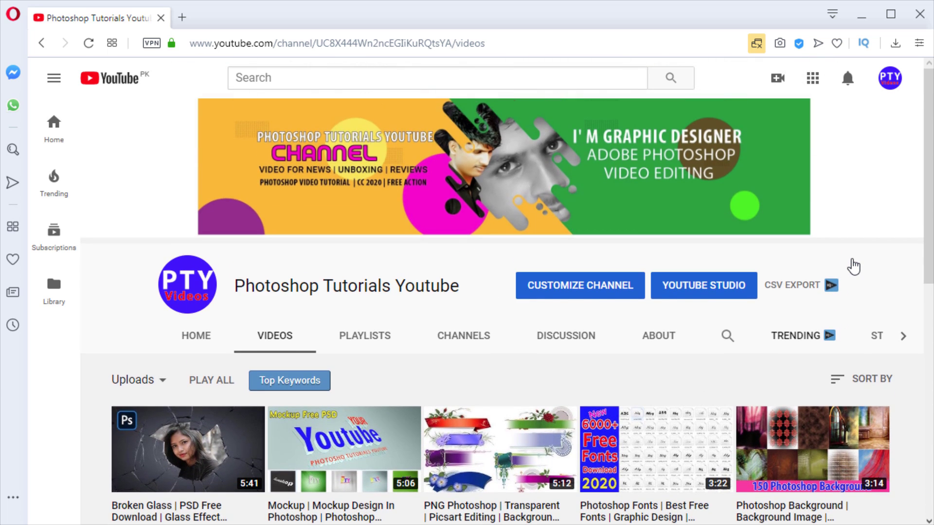
pyautogui.scroll(-3, 852, 265)
pyautogui.scroll(-3, 852, 265)
pyautogui.scroll(-3, 852, 265)
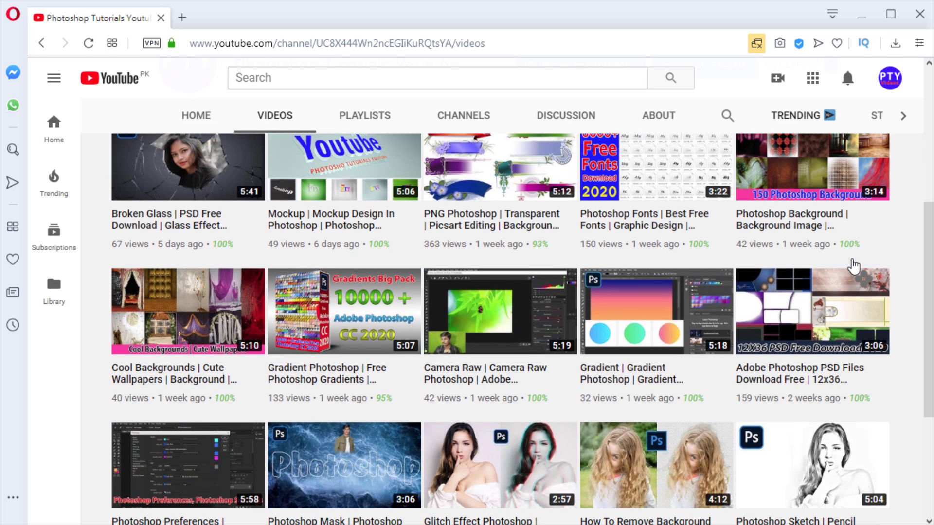
pyautogui.scroll(-5, 854, 267)
pyautogui.scroll(8, 854, 267)
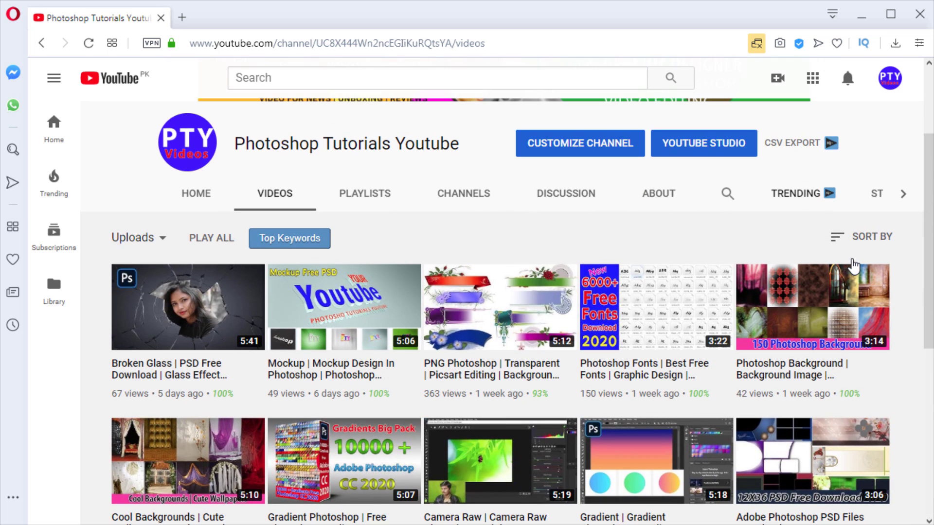
pyautogui.scroll(2, 700, 339)
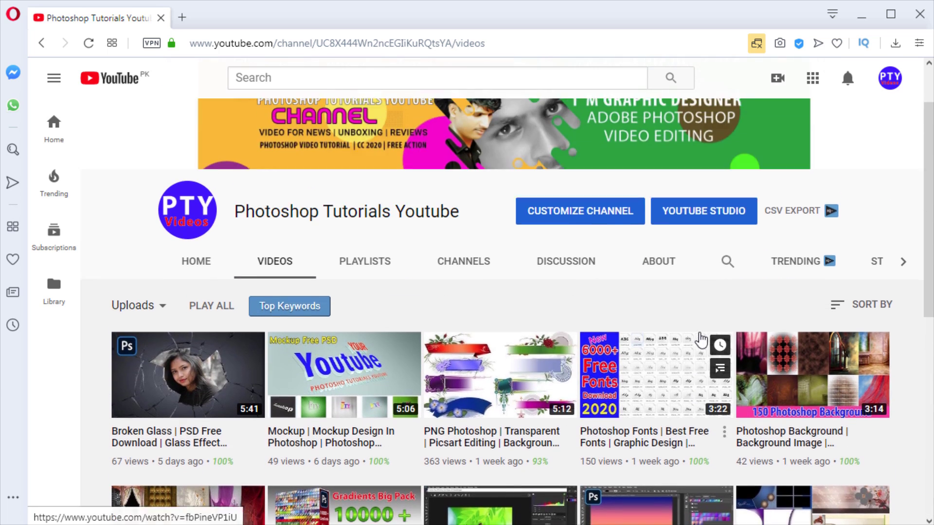
pyautogui.scroll(2, 701, 339)
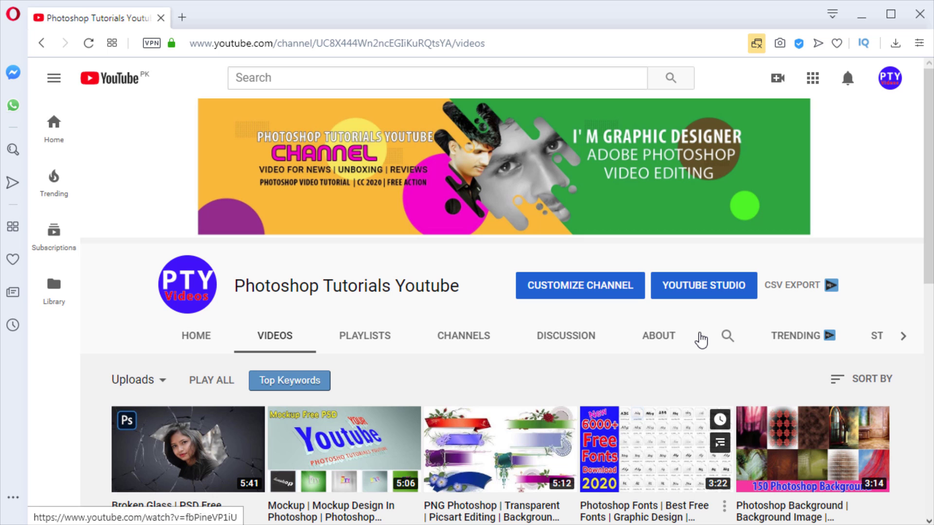
pyautogui.scroll(-3, 700, 339)
pyautogui.scroll(-1, 700, 339)
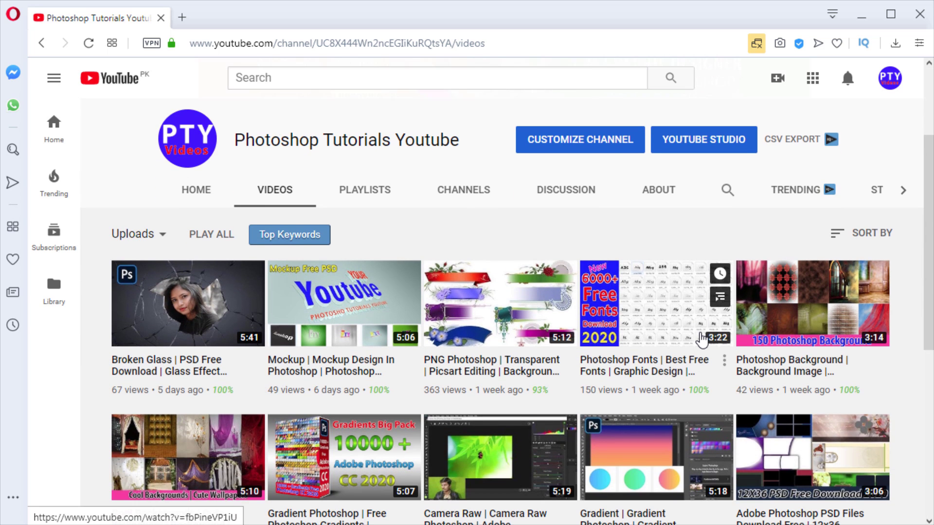
pyautogui.scroll(-2, 355, 370)
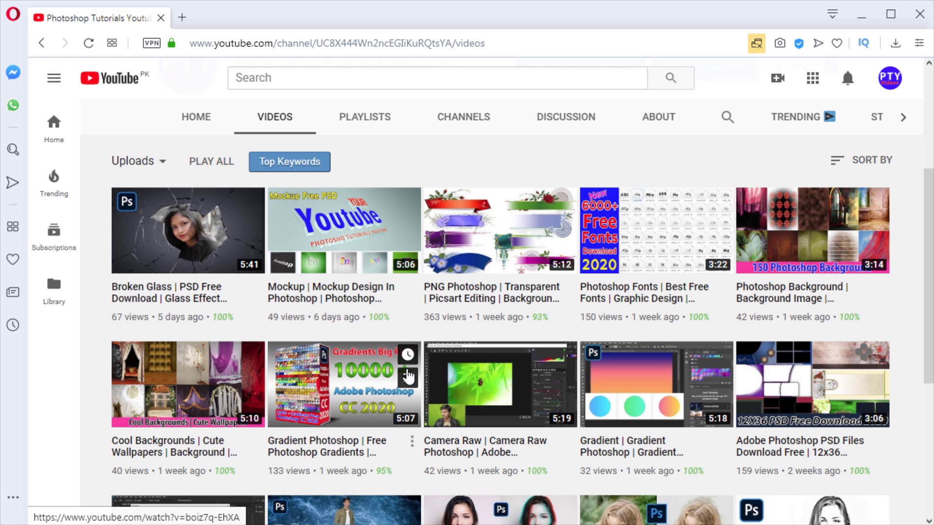
pyautogui.scroll(-3, 561, 353)
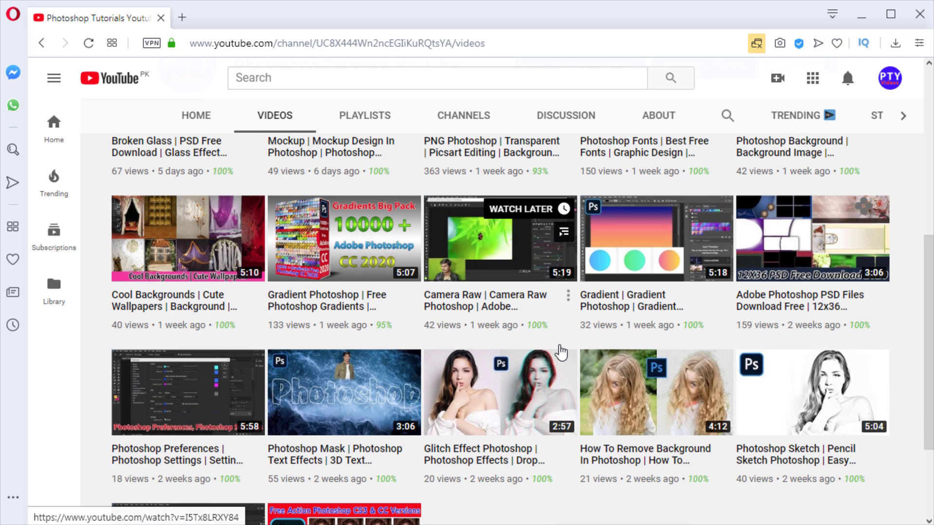
pyautogui.scroll(2, 561, 352)
pyautogui.scroll(3, 561, 352)
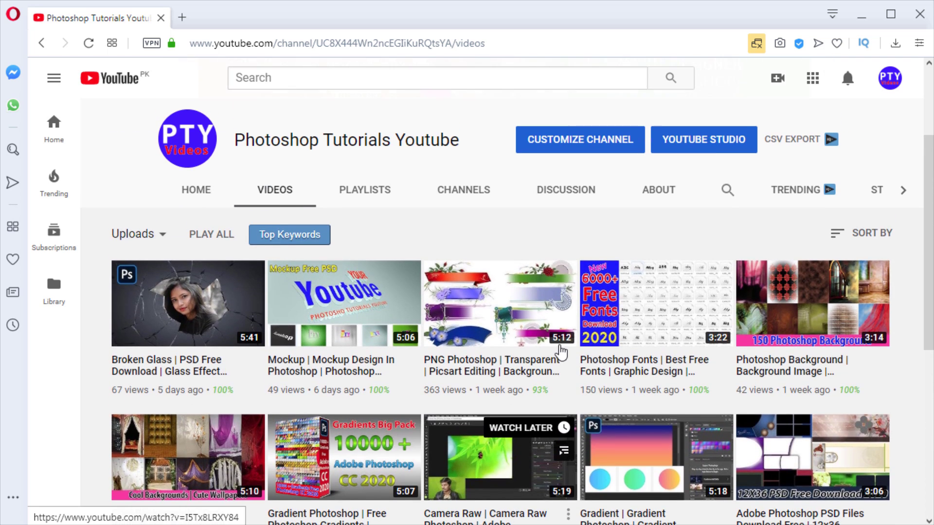
pyautogui.scroll(2, 562, 351)
pyautogui.scroll(2, 561, 351)
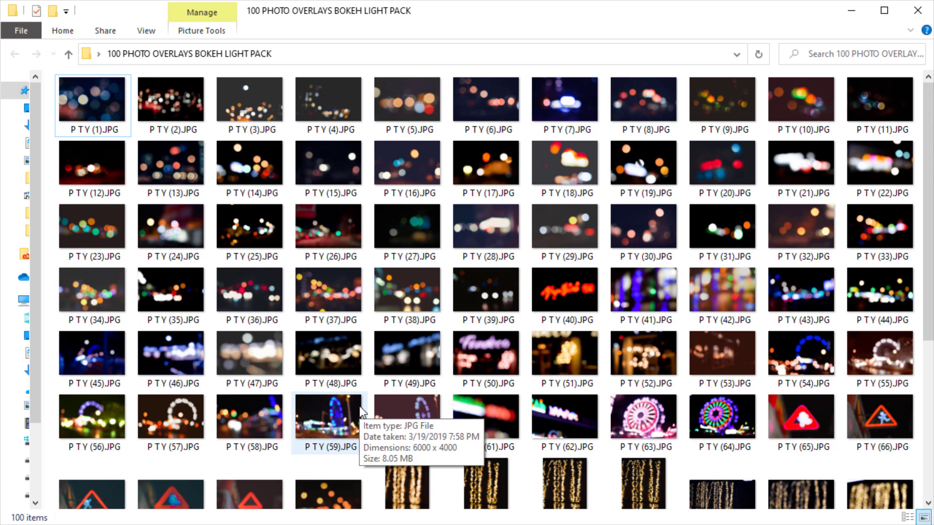
pyautogui.scroll(-5, 401, 370)
pyautogui.scroll(5, 401, 365)
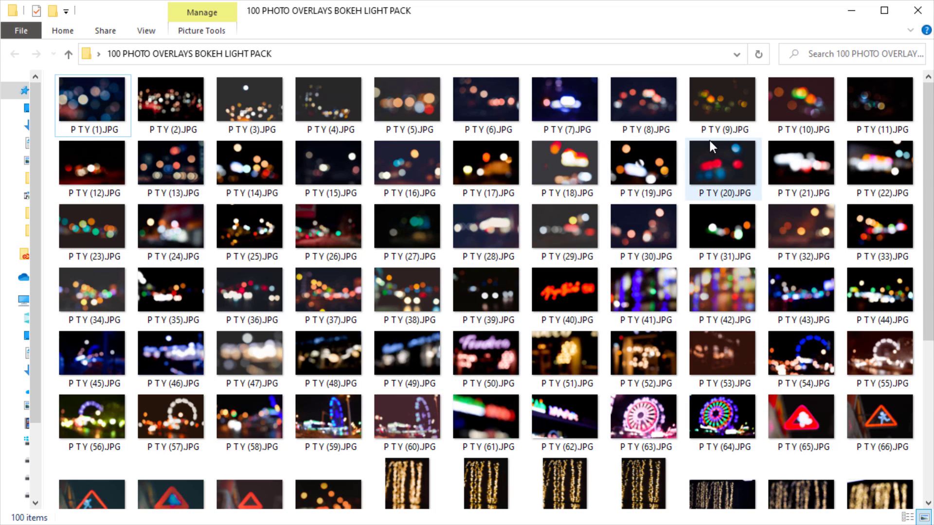
pyautogui.moveTo(722, 290)
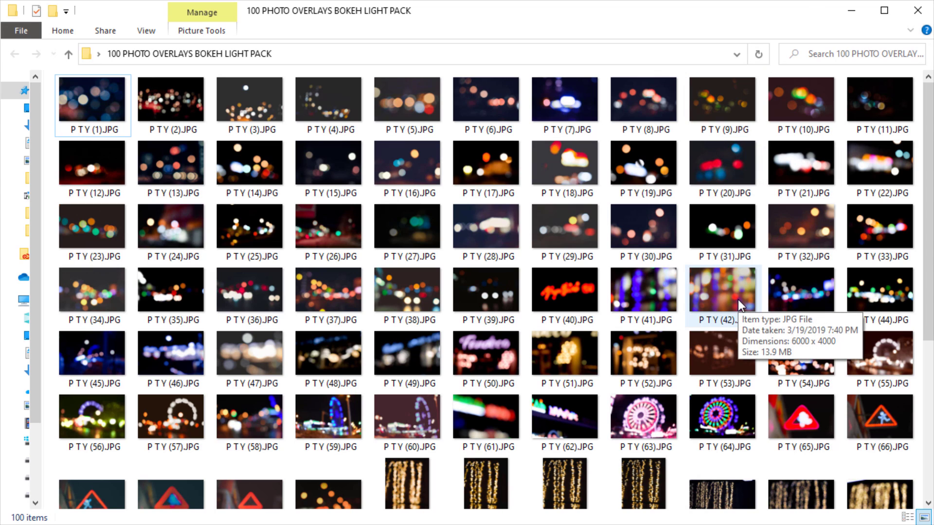
pyautogui.click(197, 131)
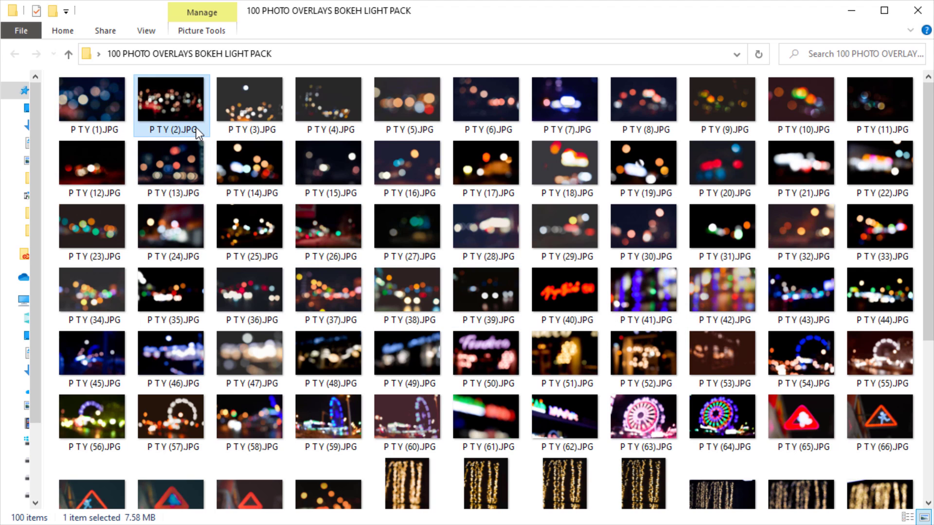
pyautogui.rightClick(197, 131)
pyautogui.press('r')
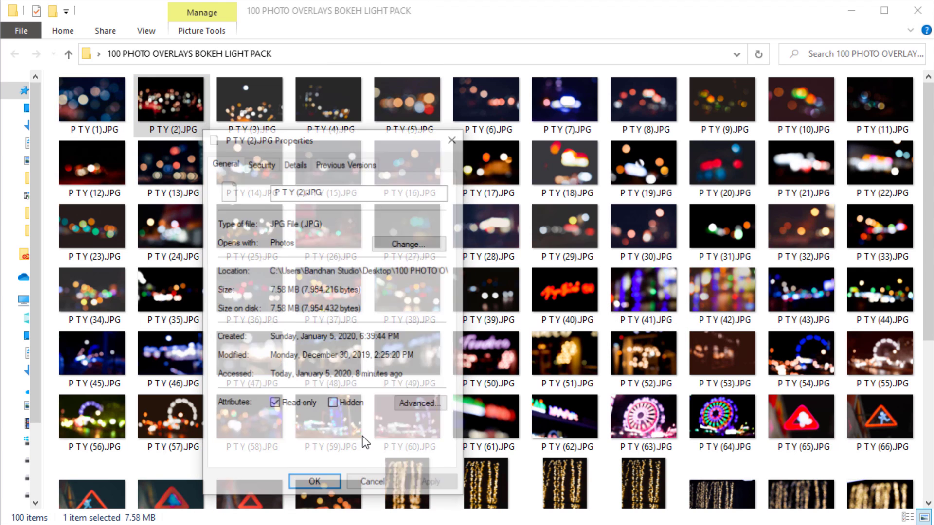
pyautogui.click(296, 163)
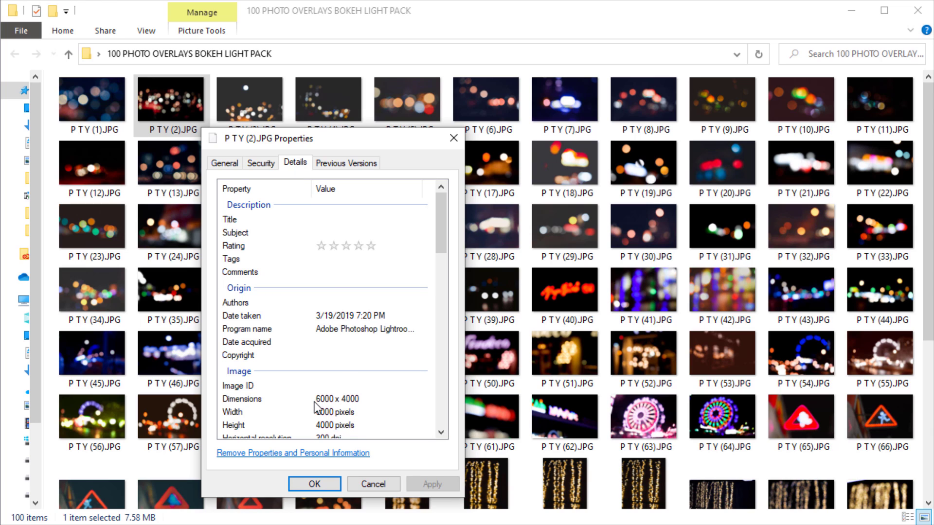
pyautogui.scroll(-1, 315, 408)
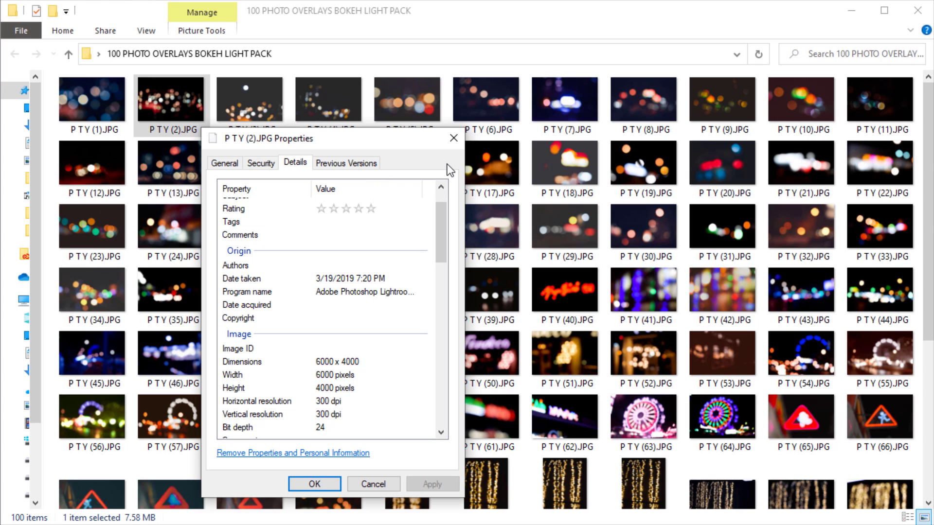
pyautogui.click(453, 138)
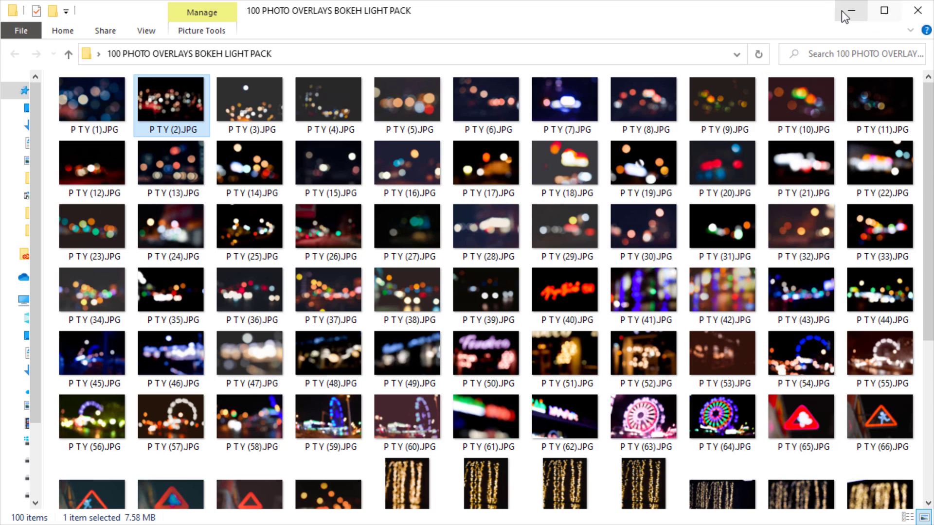
pyautogui.moveTo(805, 16)
pyautogui.mouseDown()
pyautogui.moveTo(785, 54)
pyautogui.moveTo(784, 14)
pyautogui.mouseUp()
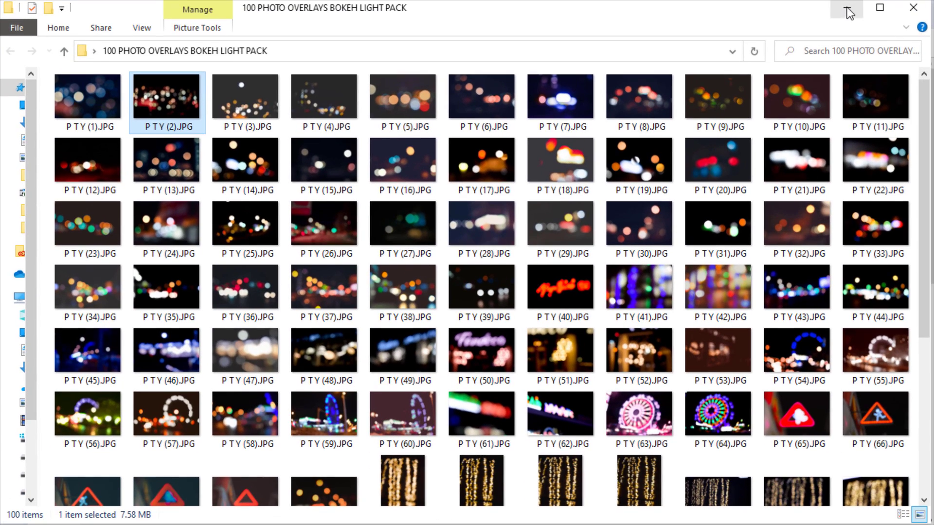
# Place the bokeh image P T Y (15) onto the portrait as a new layer
pyautogui.click(846, 10)
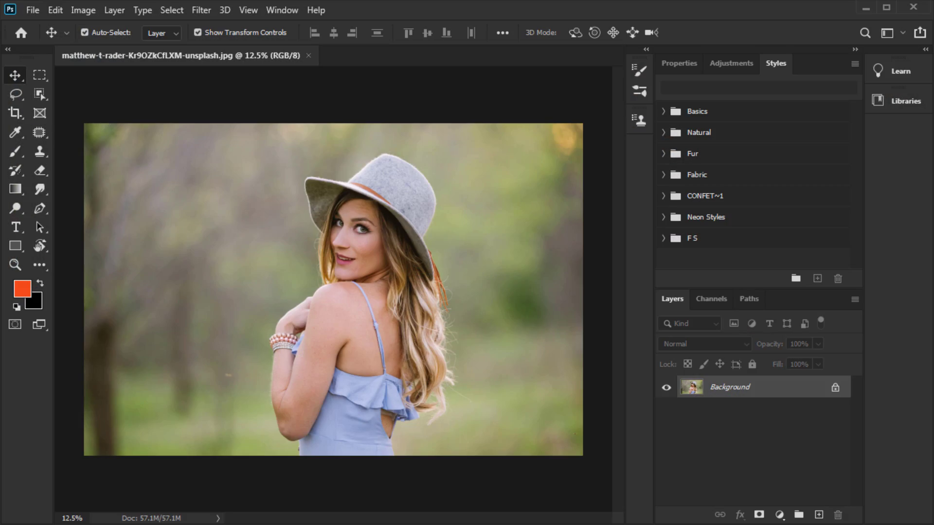
pyautogui.hotkey('alt', 'Tab')
pyautogui.moveTo(299, 250); pyautogui.dragTo(300, 250)
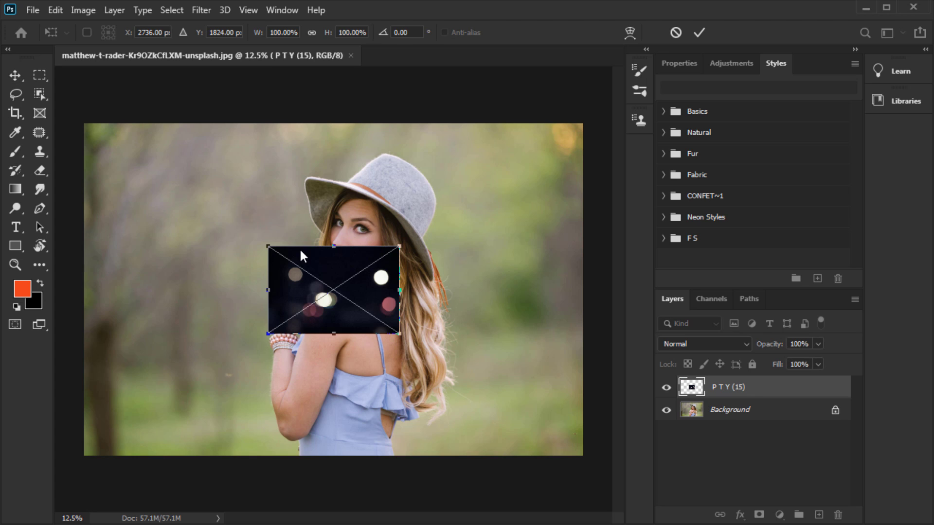
pyautogui.press('Return')
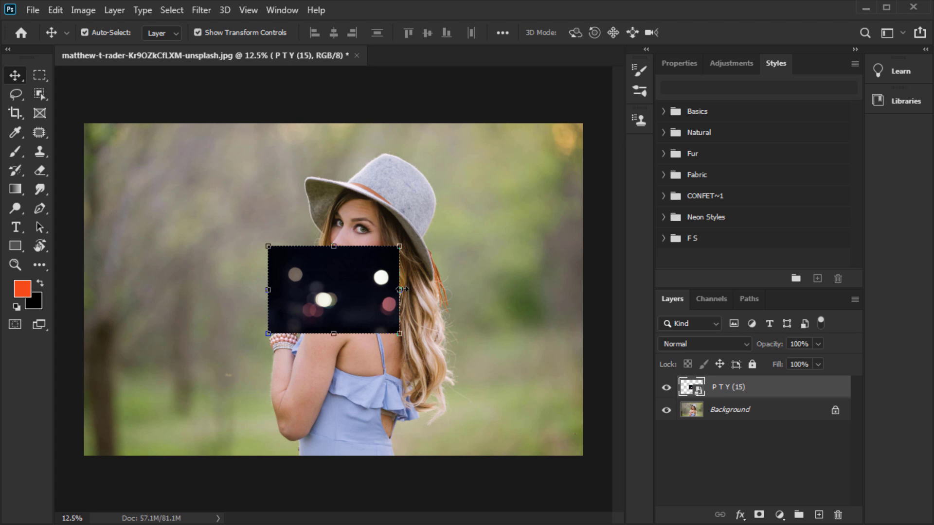
# Scale the bokeh overlay from the centre to 380% so it covers the canvas
pyautogui.moveTo(400, 289); pyautogui.dragTo(417, 290)
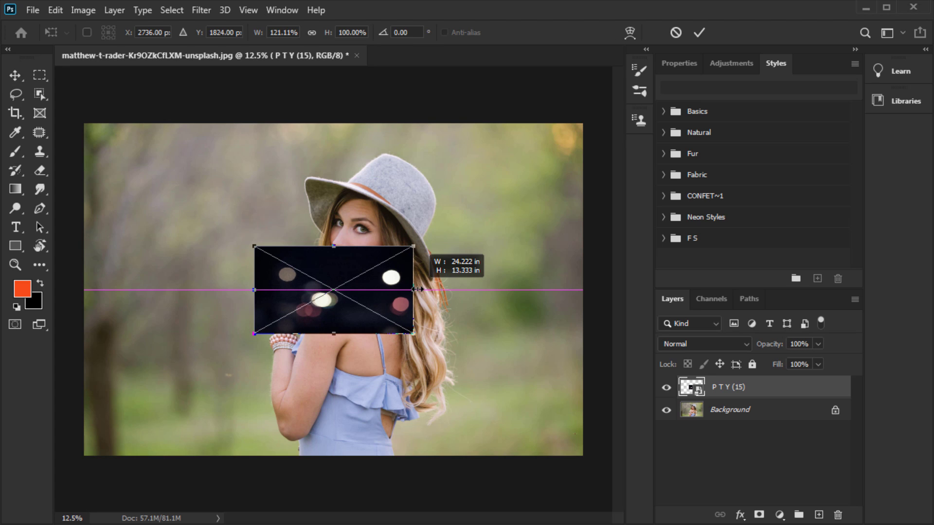
pyautogui.hotkey('ctrl', 'z')
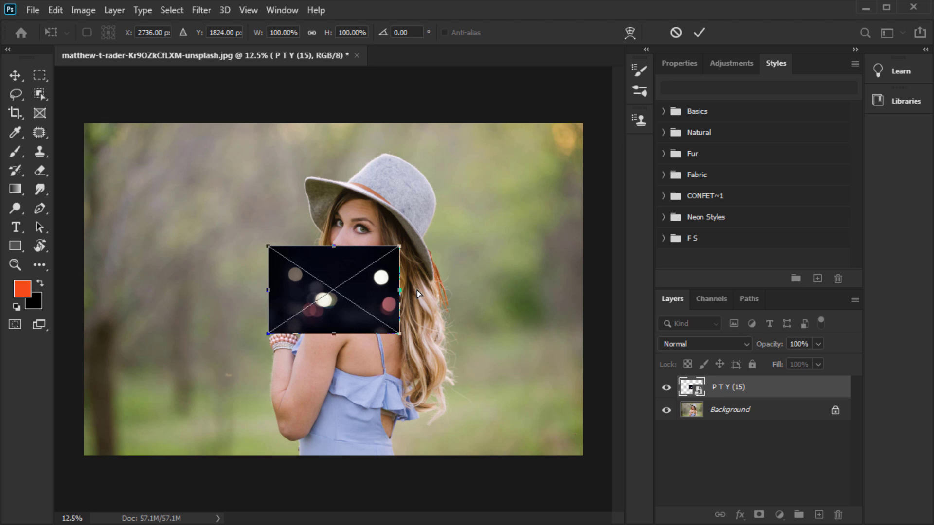
pyautogui.moveTo(400, 290); pyautogui.dragTo(586, 347)
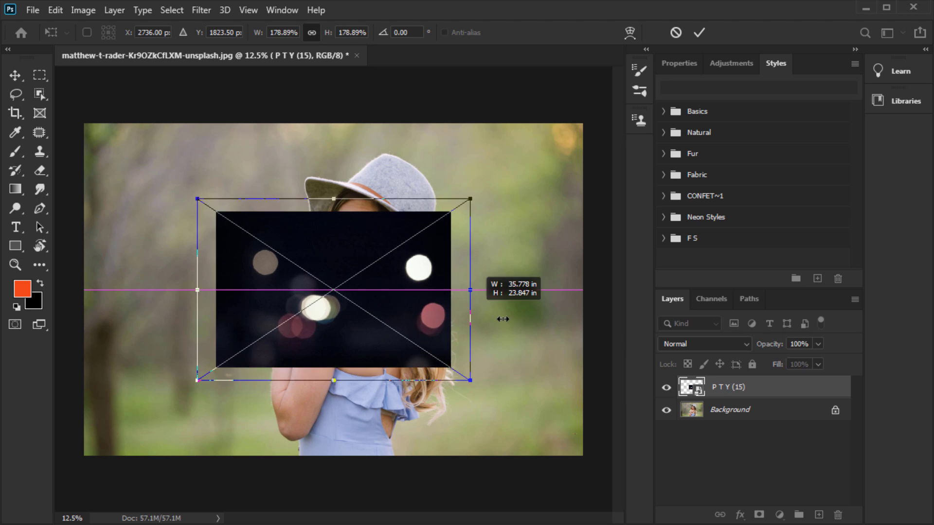
pyautogui.press('Return')
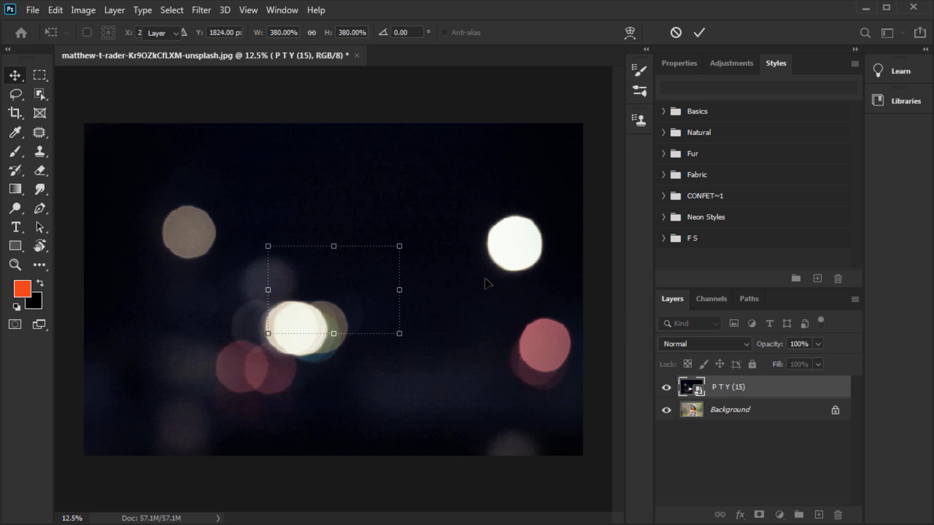
# Set the P T Y (15) layer's blend mode to Screen, after previewing Color Dodge
pyautogui.click(687, 344)
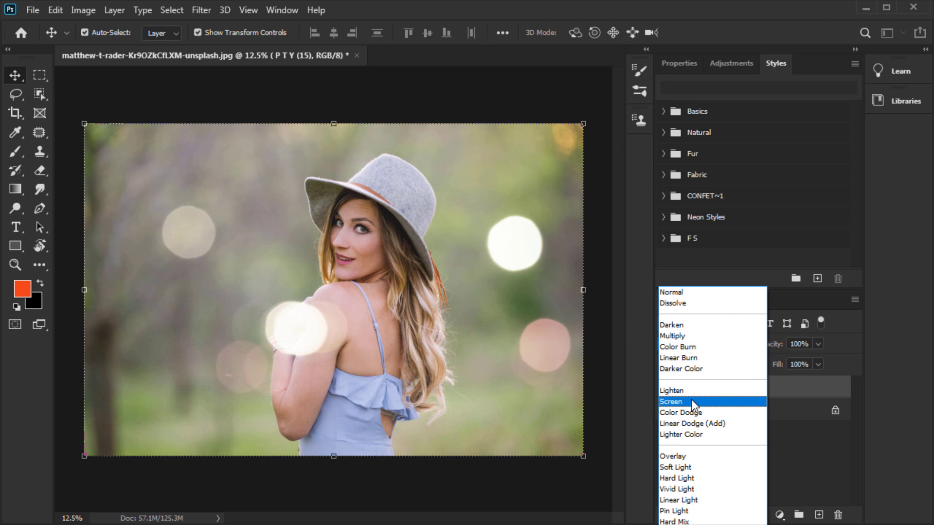
pyautogui.click(692, 402)
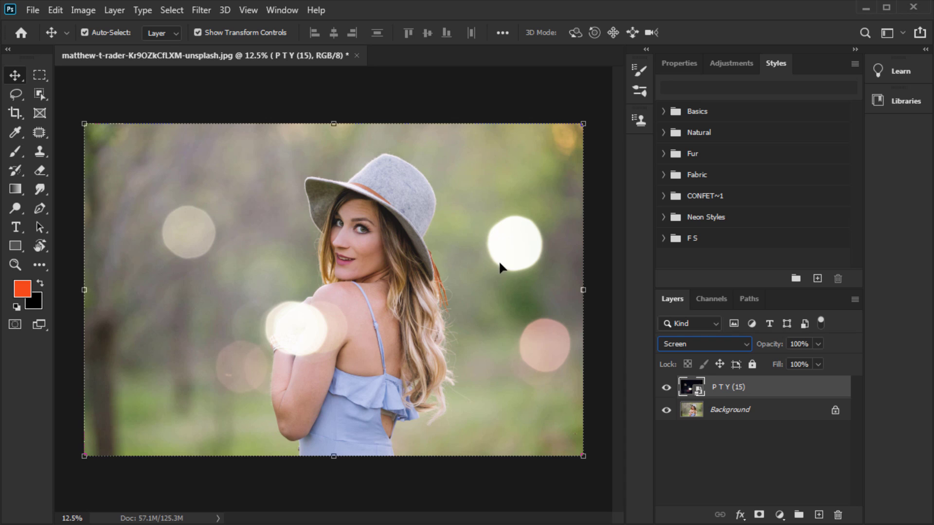
pyautogui.click(679, 347)
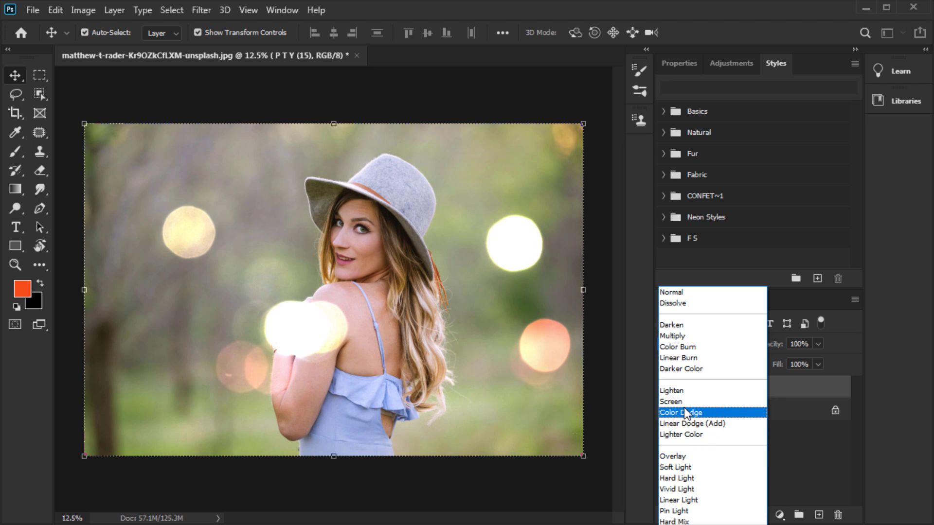
pyautogui.click(687, 402)
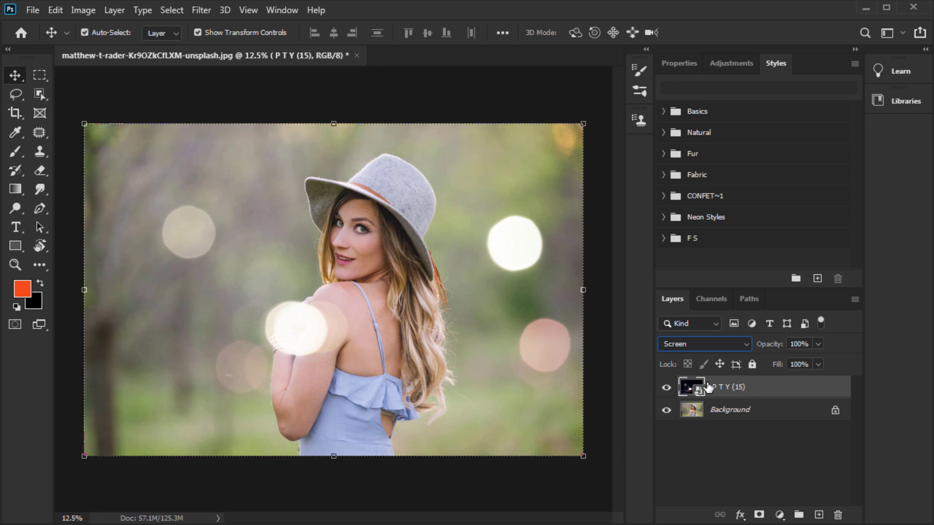
# Rasterize the P T Y (15) layer and set up a soft round 165 px eraser
pyautogui.rightClick(705, 386)
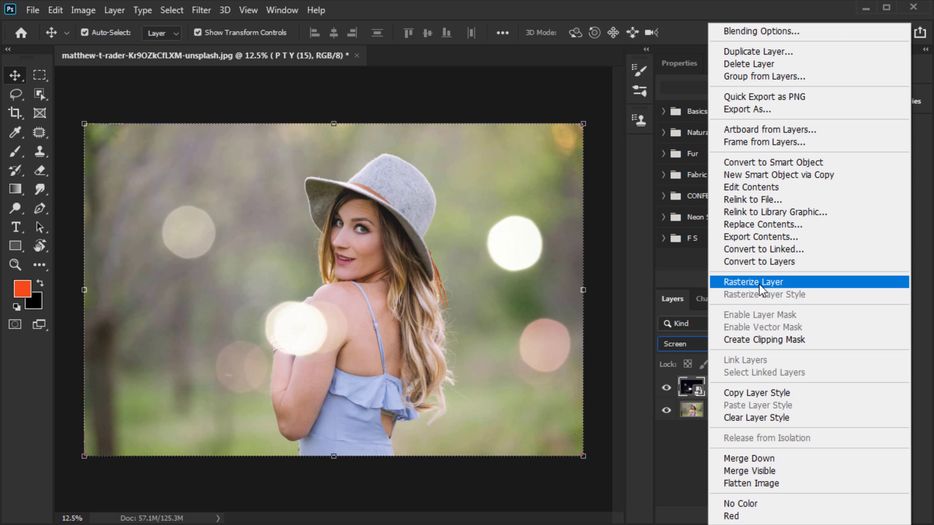
pyautogui.click(759, 286)
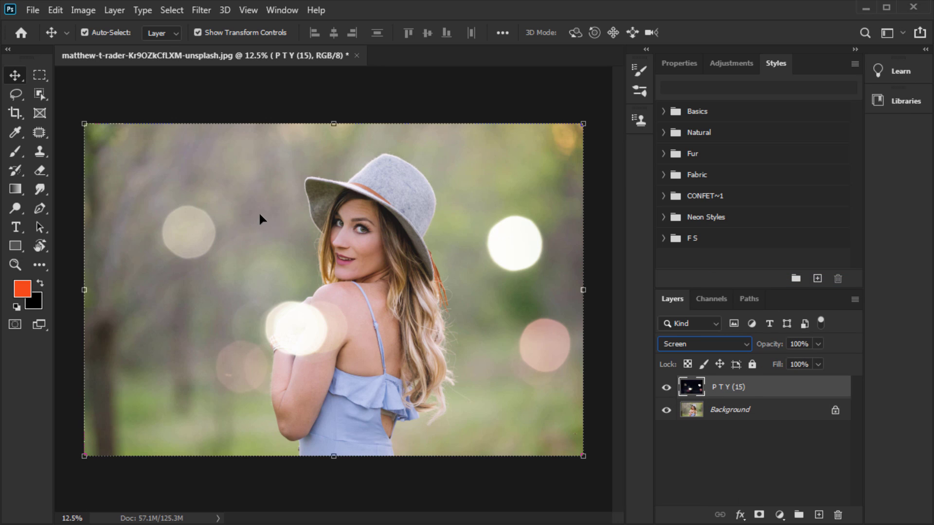
pyautogui.press('e')
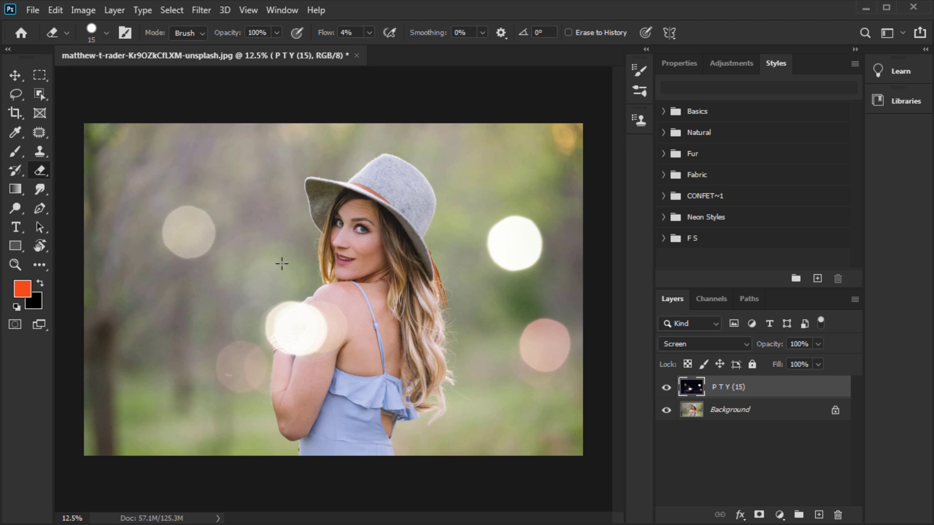
pyautogui.rightClick(256, 249)
pyautogui.moveTo(361, 281); pyautogui.dragTo(385, 283)
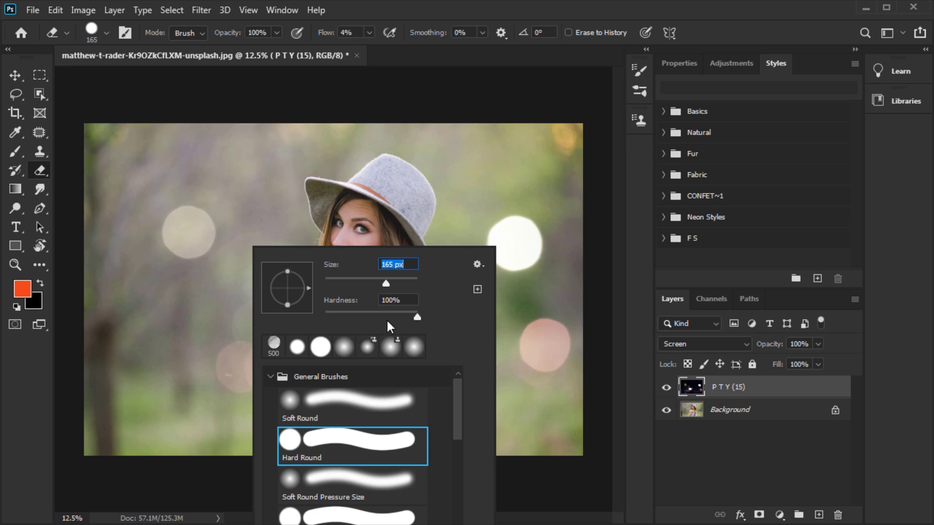
pyautogui.click(350, 403)
pyautogui.press('Return')
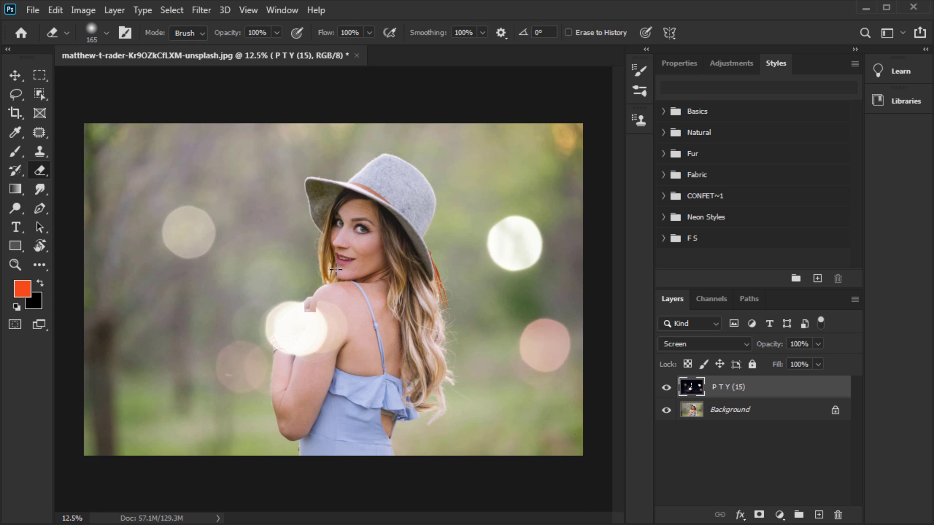
# Erase part of the bokeh overlay, then shrink the eraser to 161 px
pyautogui.rightClick(374, 287)
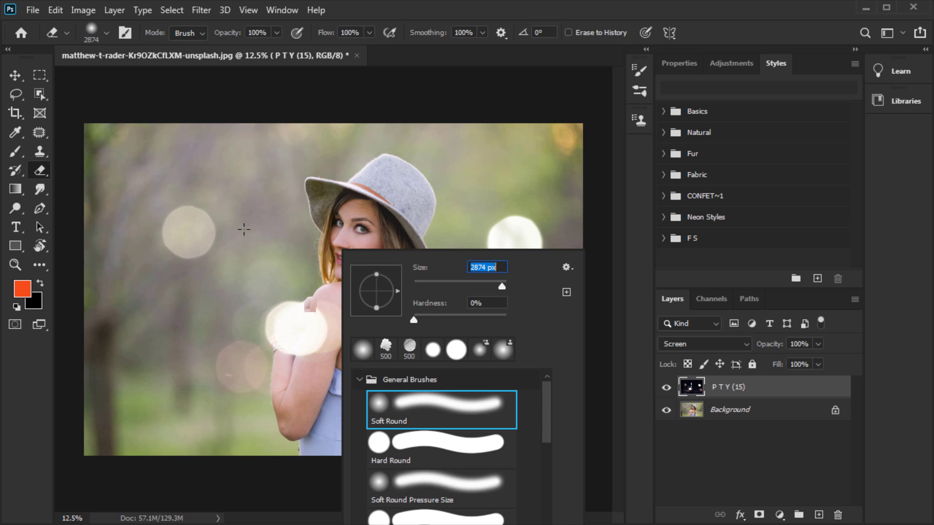
pyautogui.click(234, 243)
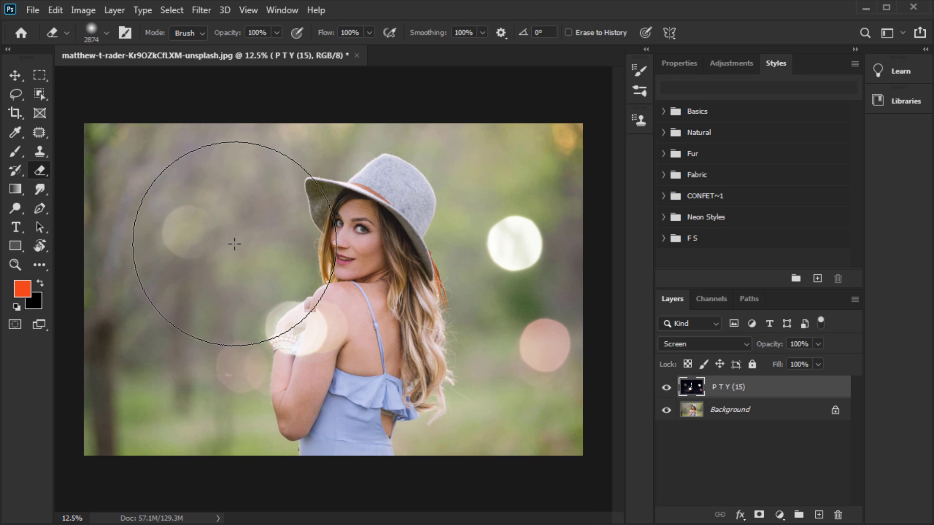
pyautogui.rightClick(235, 244)
pyautogui.moveTo(389, 280); pyautogui.dragTo(373, 280)
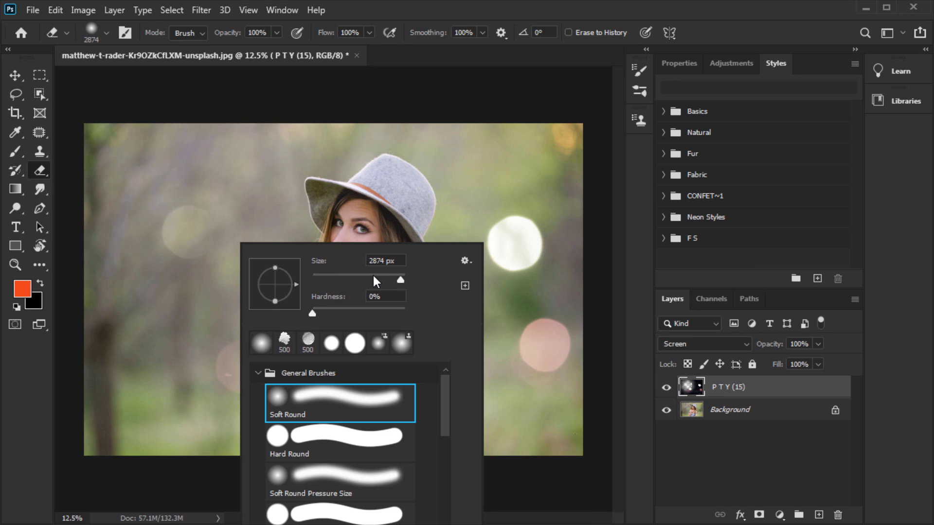
pyautogui.press('Return')
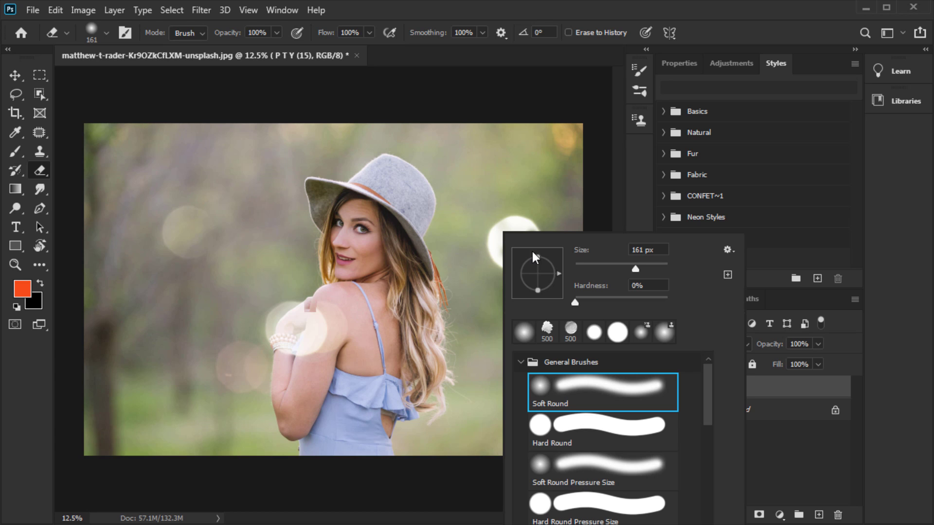
# Erase the glow beside the hat and over her hand with a 354 px eraser, then delete the P T Y (15) layer
pyautogui.rightClick(498, 234)
pyautogui.moveTo(647, 269); pyautogui.dragTo(654, 268)
pyautogui.press('Return')
pyautogui.click(506, 229)
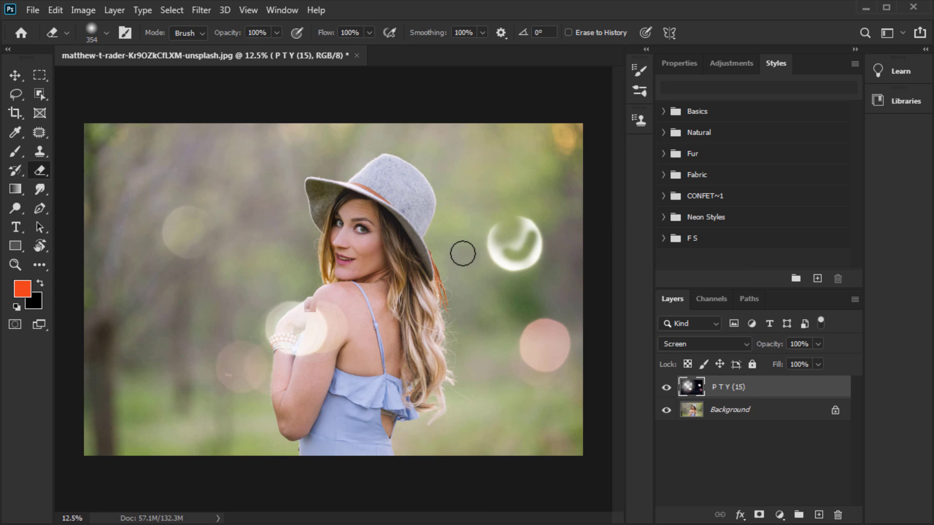
pyautogui.moveTo(506, 212)
pyautogui.mouseDown()
pyautogui.moveTo(533, 226)
pyautogui.moveTo(500, 244)
pyautogui.moveTo(533, 265)
pyautogui.mouseUp()
pyautogui.moveTo(312, 329)
pyautogui.mouseDown()
pyautogui.moveTo(275, 315)
pyautogui.moveTo(262, 347)
pyautogui.moveTo(308, 346)
pyautogui.moveTo(329, 326)
pyautogui.moveTo(269, 298)
pyautogui.moveTo(275, 355)
pyautogui.mouseUp()
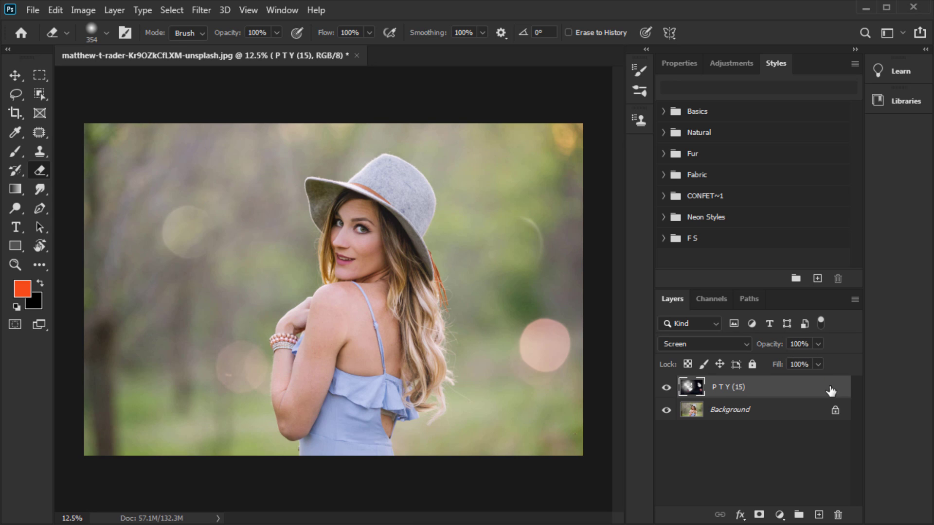
pyautogui.click(839, 515)
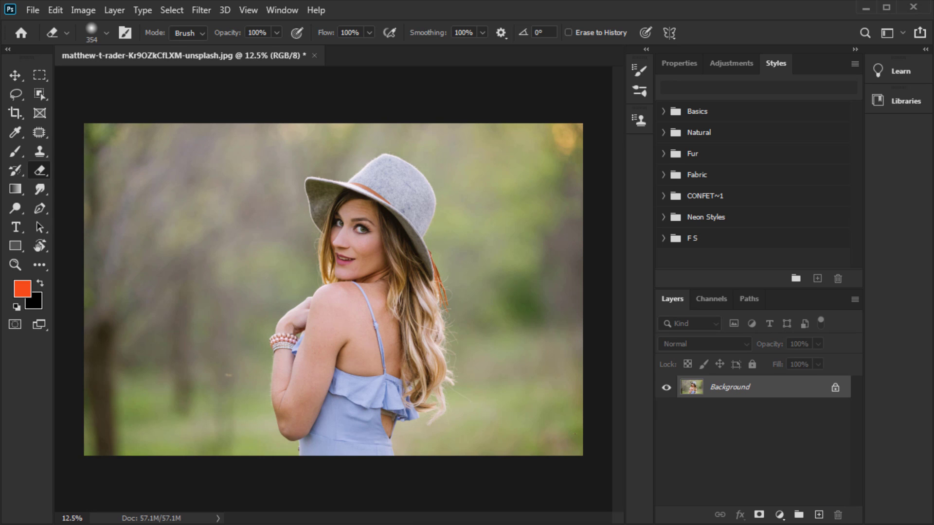
# Select P T Y (9).JPG in the bokeh folder and bring it into the portrait document
pyautogui.hotkey('alt', 'Tab')
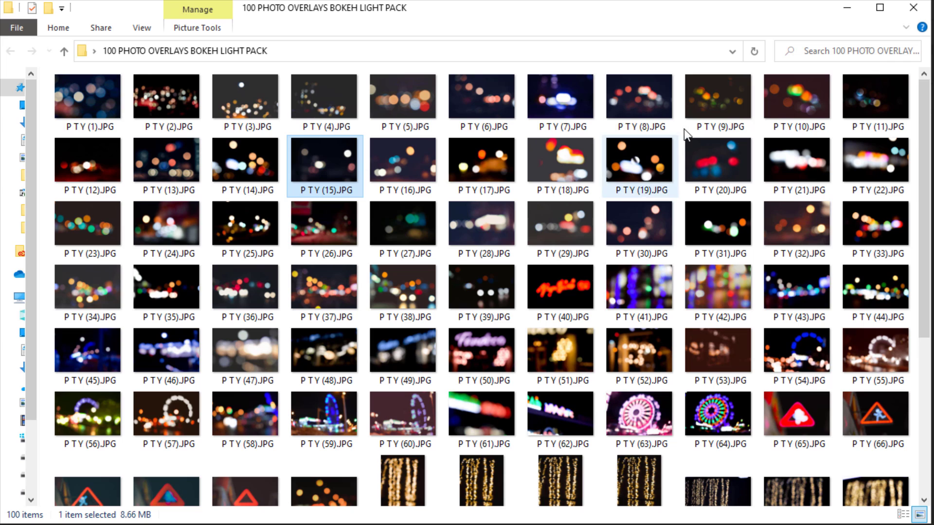
pyautogui.click(708, 88)
pyautogui.hotkey('alt', 'Tab')
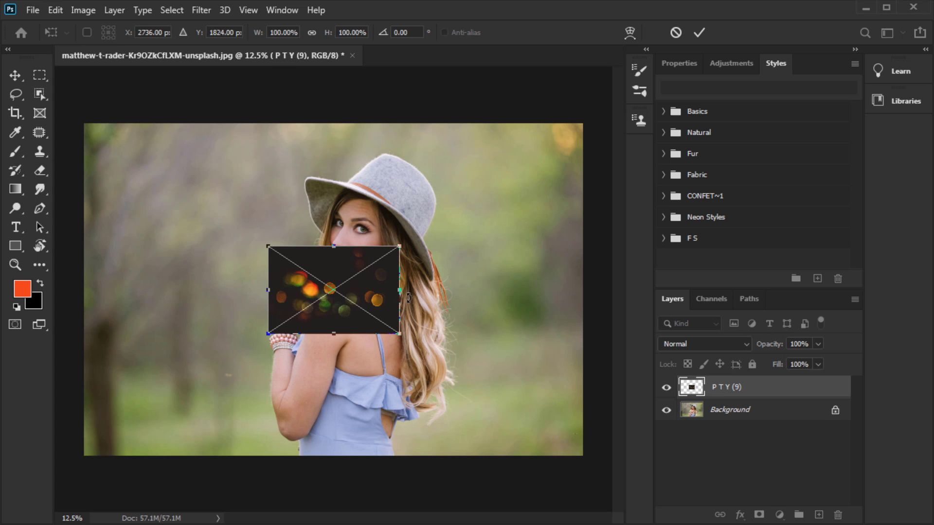
# Scale the P T Y (9) layer to 380%, blend it in Screen mode and rasterize it
pyautogui.moveTo(399, 289); pyautogui.dragTo(584, 382)
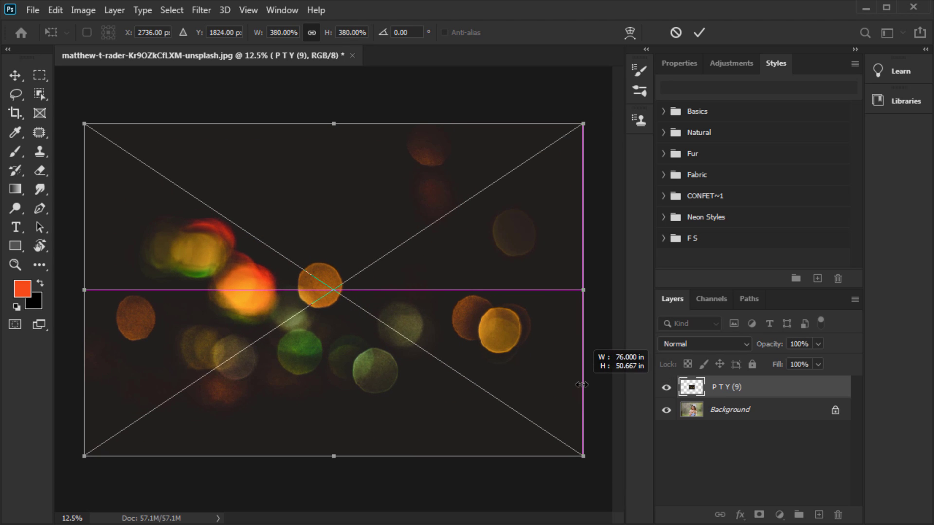
pyautogui.press('e')
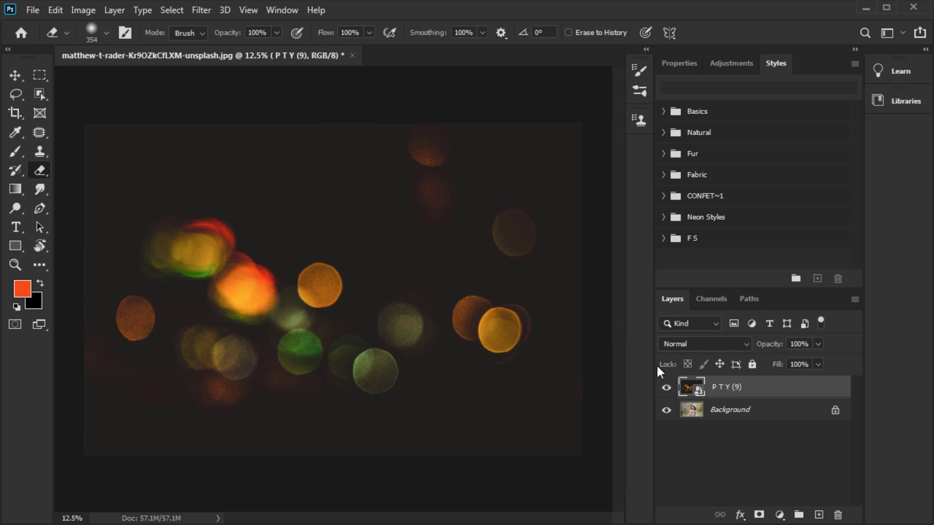
pyautogui.click(681, 344)
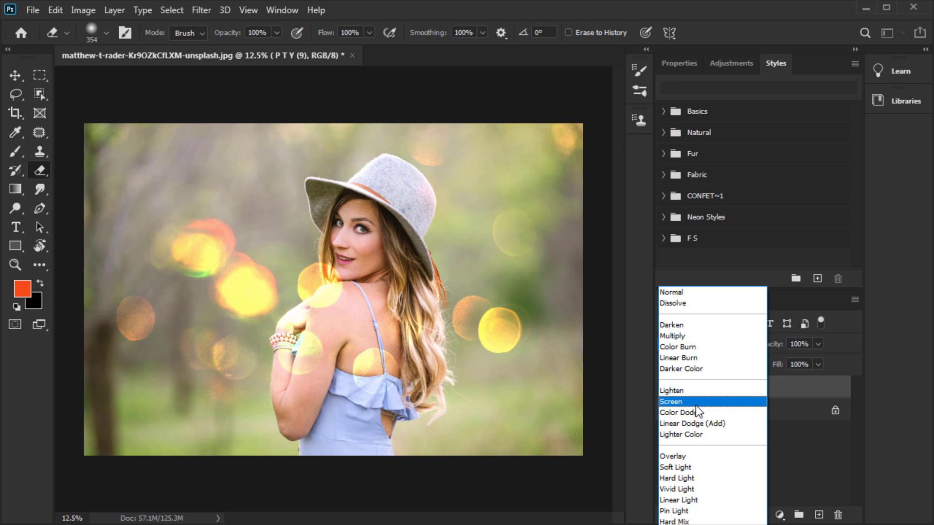
pyautogui.click(692, 403)
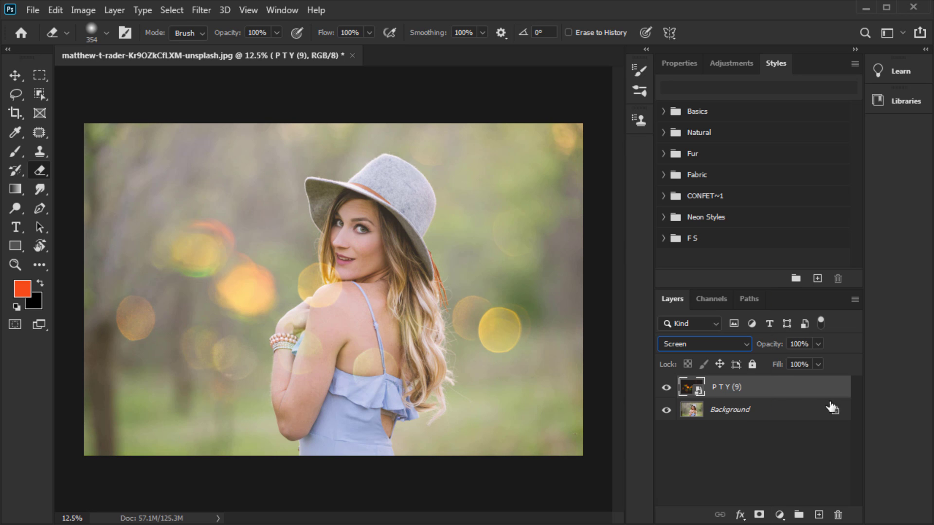
pyautogui.rightClick(803, 395)
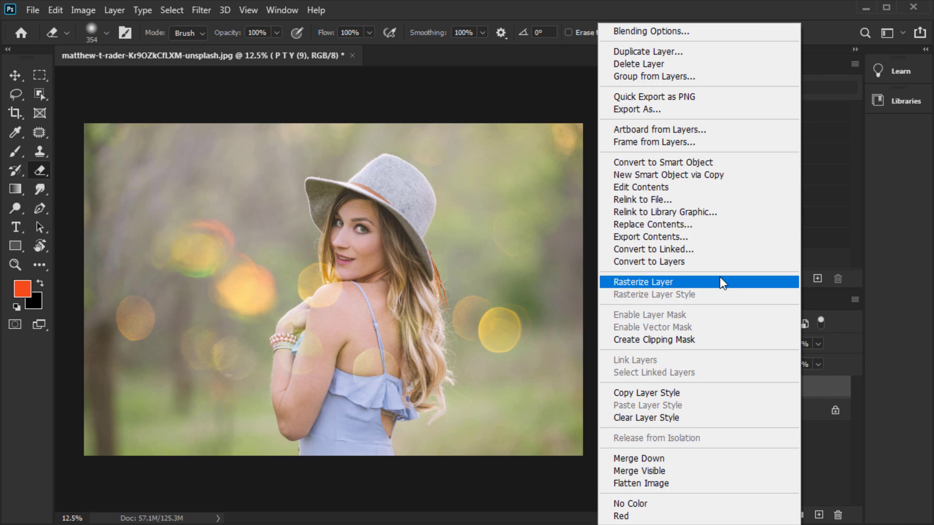
pyautogui.click(719, 281)
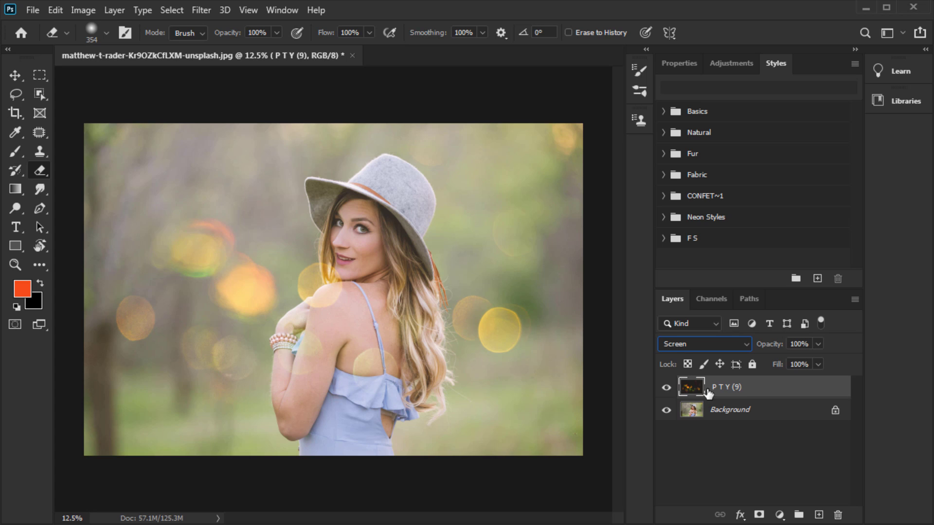
# Erase the bokeh from the woman's shoulder, neck, arm and back by the strap
pyautogui.click(411, 293)
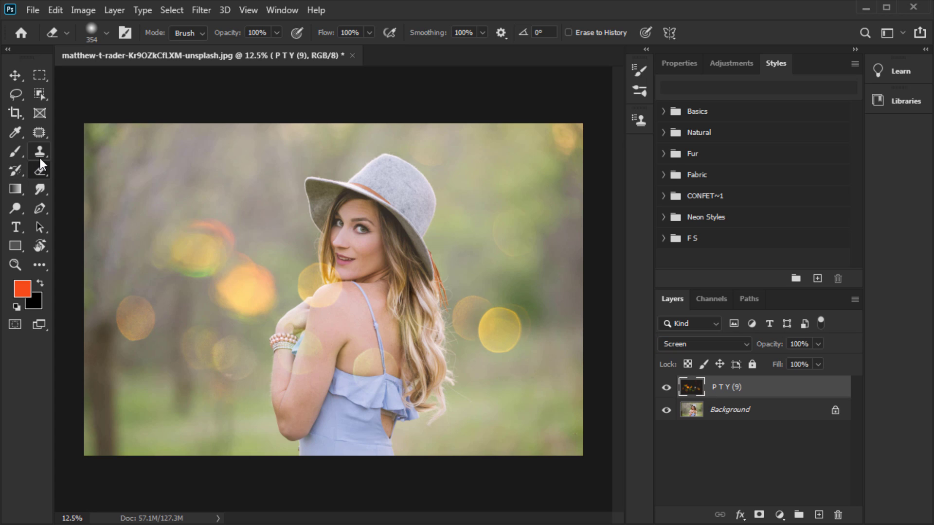
pyautogui.moveTo(300, 308); pyautogui.dragTo(334, 268)
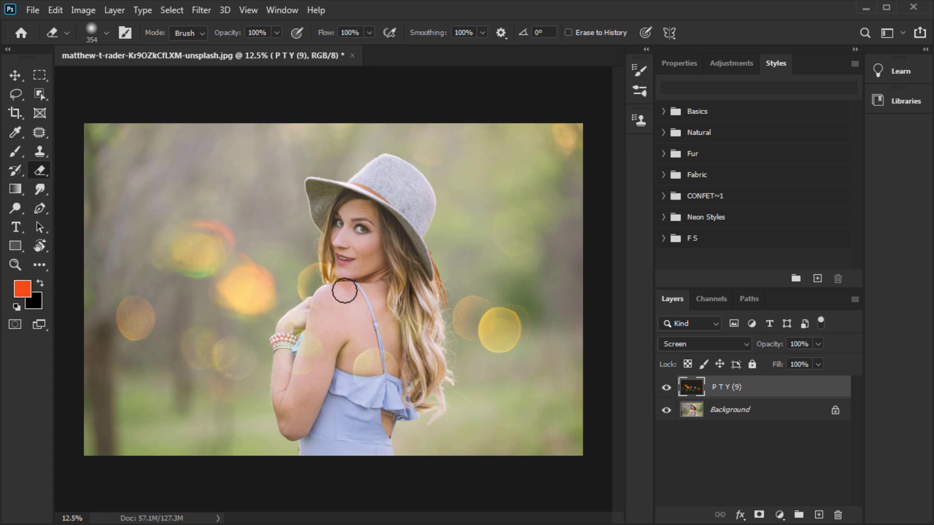
pyautogui.moveTo(285, 296); pyautogui.dragTo(331, 260)
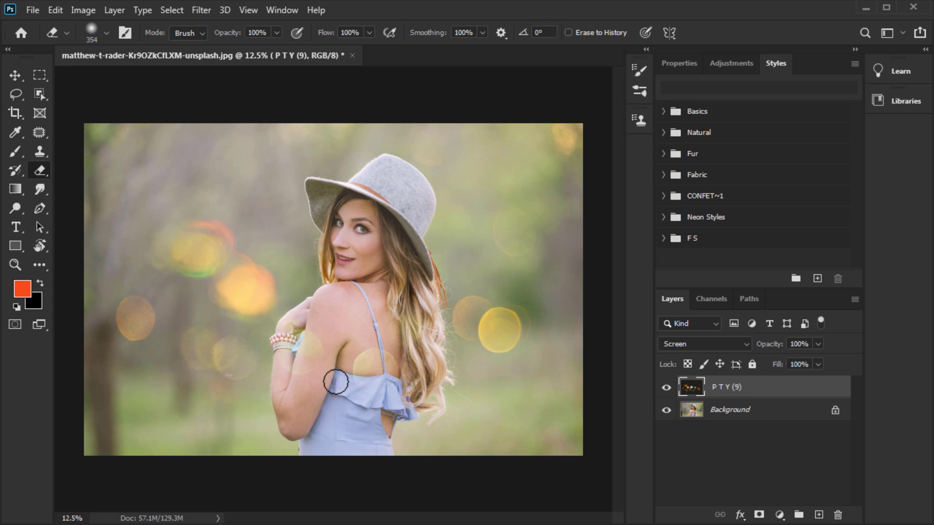
pyautogui.moveTo(334, 381); pyautogui.dragTo(304, 328)
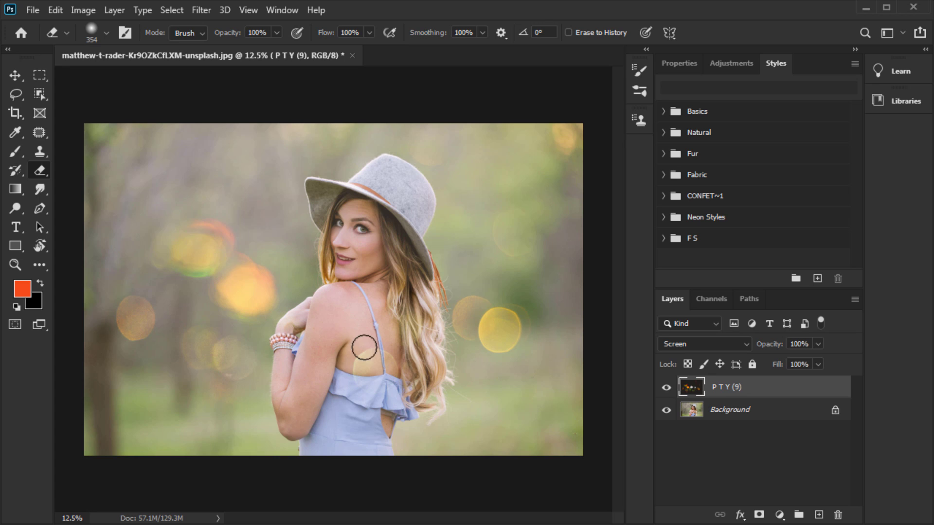
pyautogui.moveTo(365, 348)
pyautogui.mouseDown()
pyautogui.moveTo(371, 344)
pyautogui.moveTo(366, 391)
pyautogui.mouseUp()
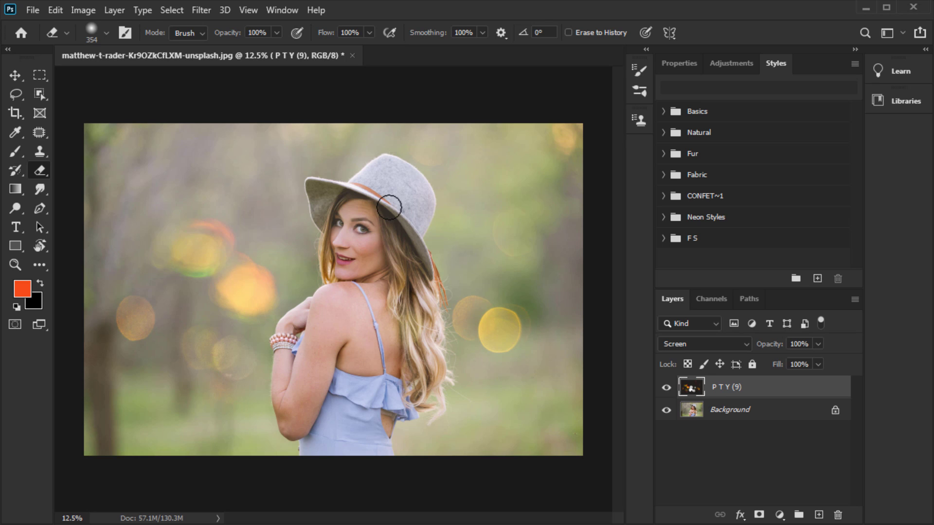
# Enlarge the eraser to 480 px, then toggle the Background's visibility to check the erased areas
pyautogui.rightClick(361, 201)
pyautogui.moveTo(520, 245); pyautogui.dragTo(527, 238)
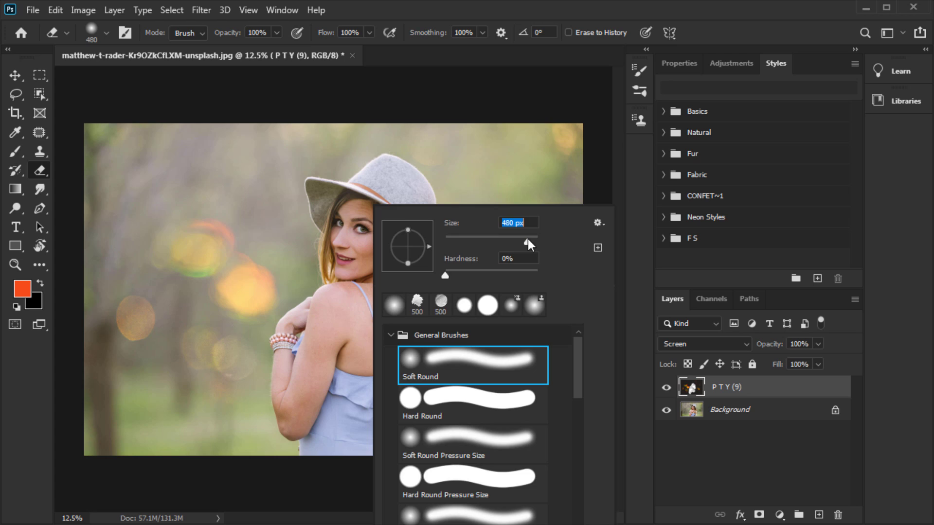
pyautogui.click(382, 176)
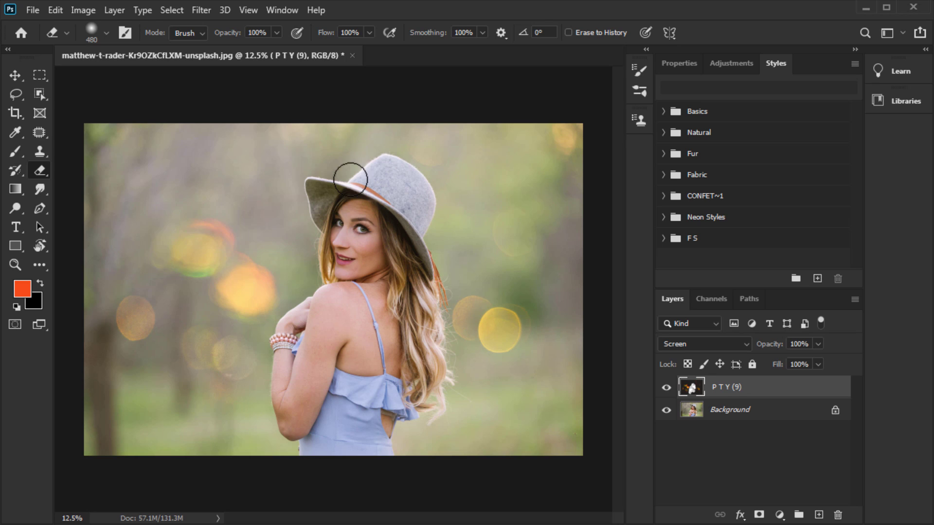
pyautogui.click(666, 410)
pyautogui.click(666, 410)
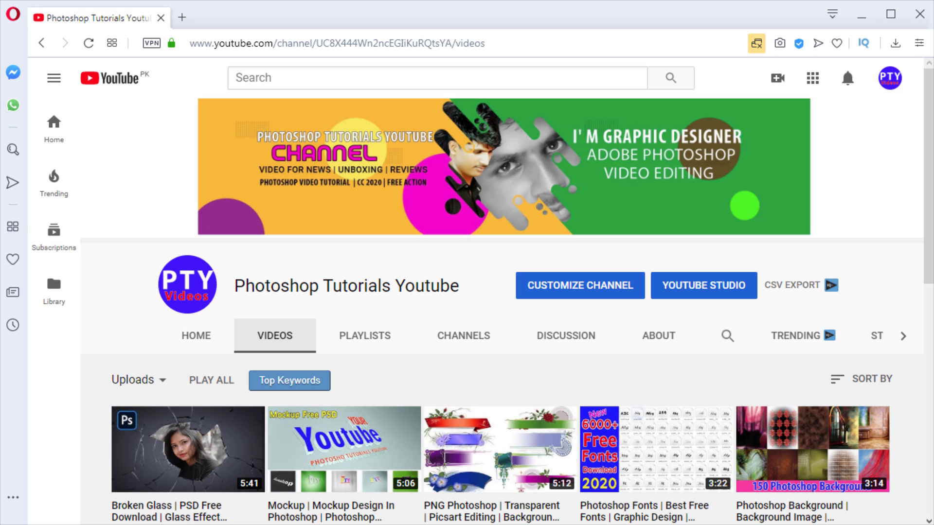
pyautogui.scroll(-5, 371, 381)
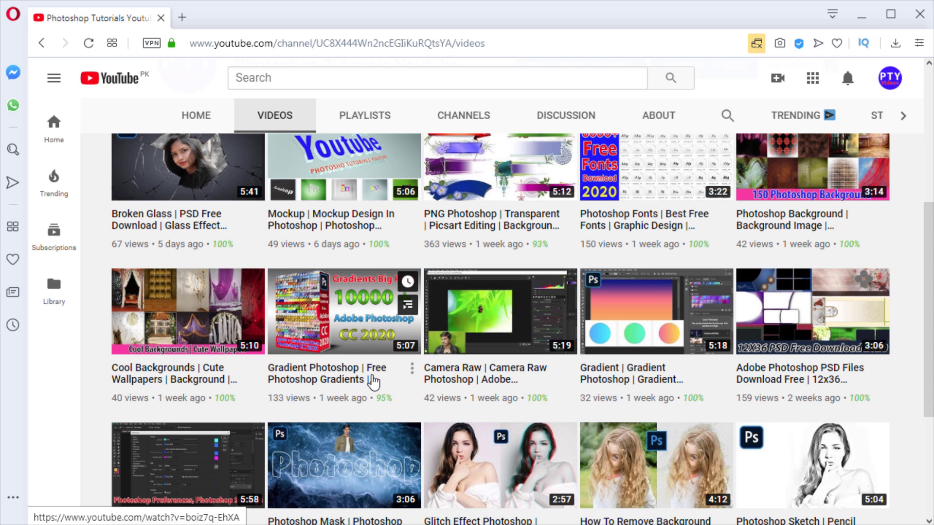
pyautogui.scroll(-4, 373, 382)
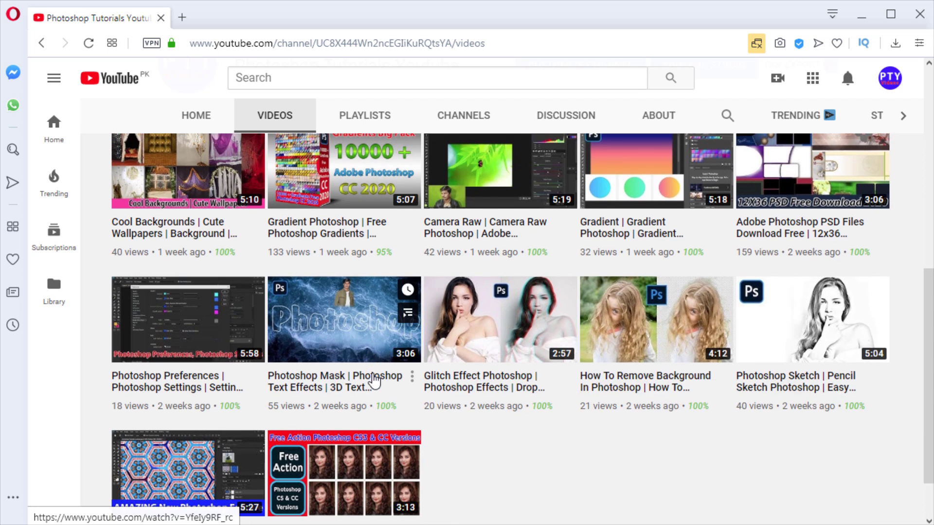
pyautogui.scroll(3, 373, 382)
pyautogui.scroll(-3, 374, 382)
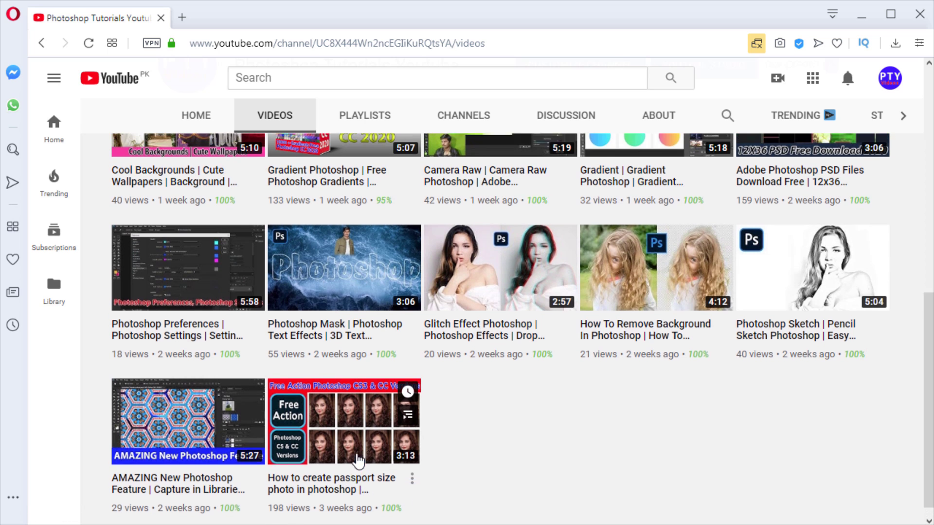
pyautogui.scroll(3, 355, 455)
pyautogui.scroll(2, 336, 319)
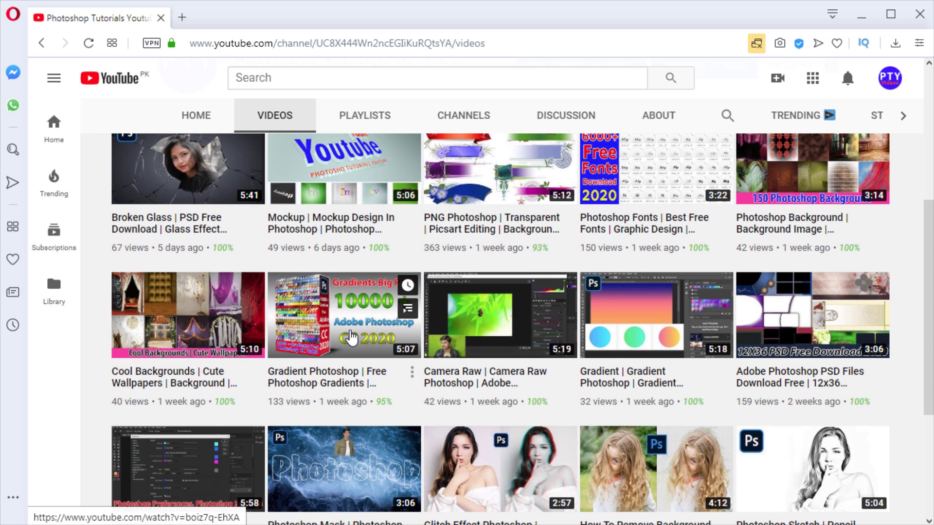
pyautogui.scroll(2, 292, 277)
pyautogui.scroll(1, 168, 316)
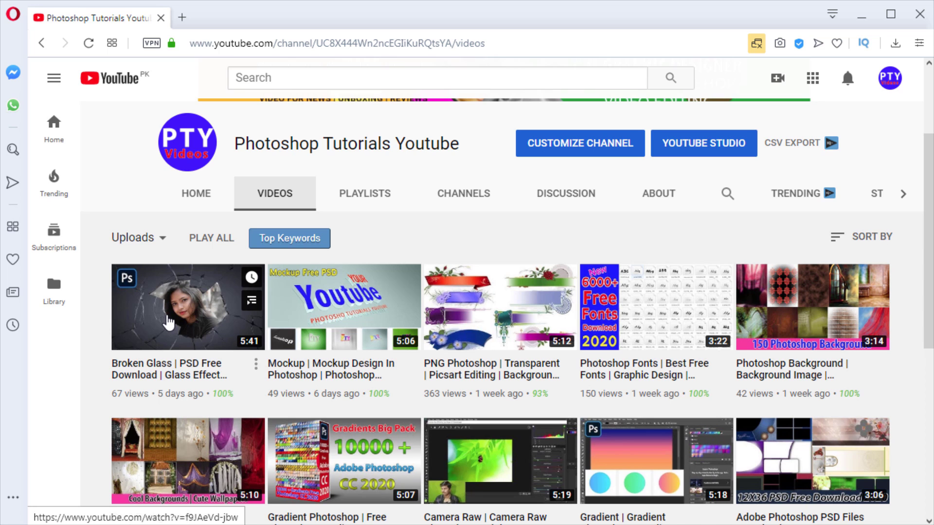
pyautogui.scroll(2, 167, 321)
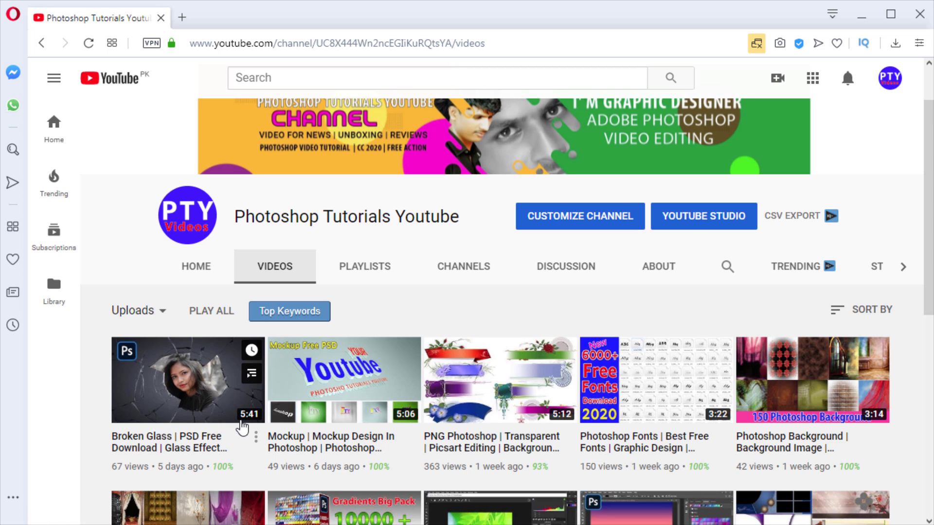
pyautogui.scroll(1, 252, 428)
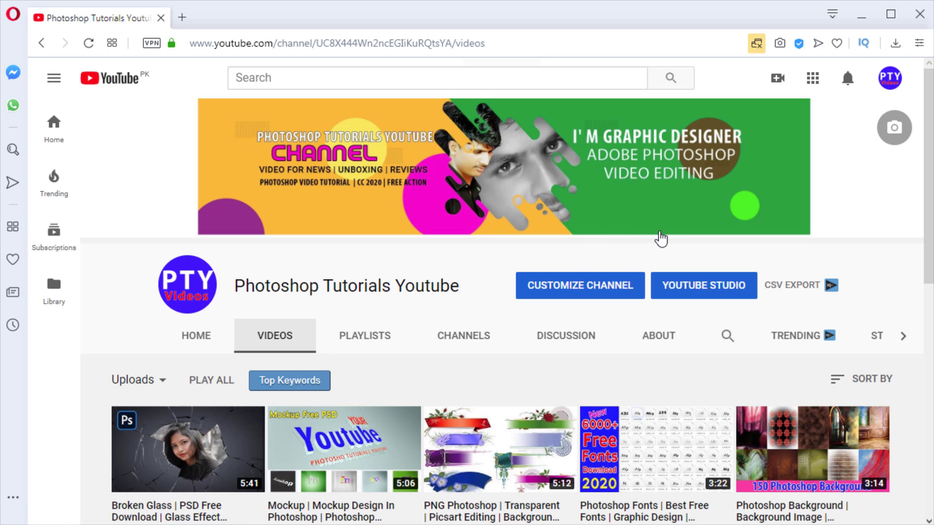
# Minimize the browser, switch to the Move tool and delete the P T Y (9) bokeh layer
pyautogui.click(861, 16)
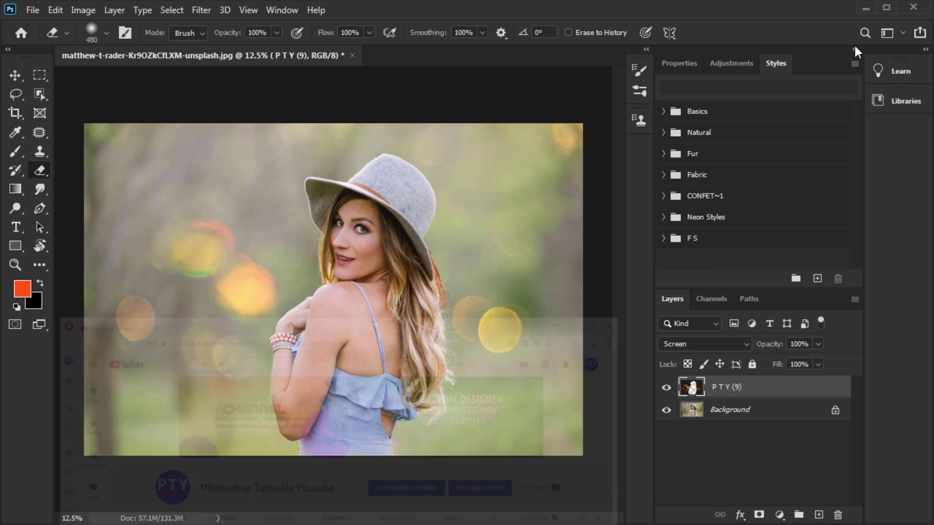
pyautogui.click(14, 76)
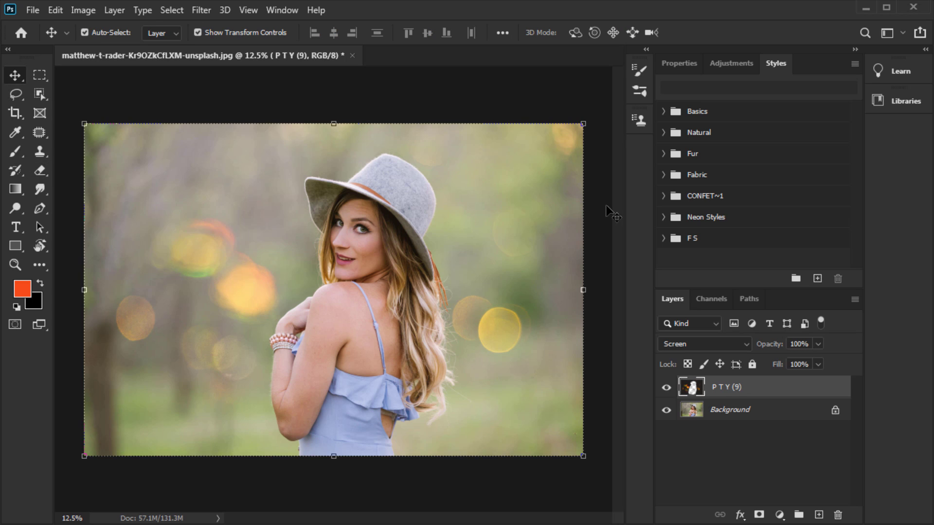
pyautogui.click(837, 515)
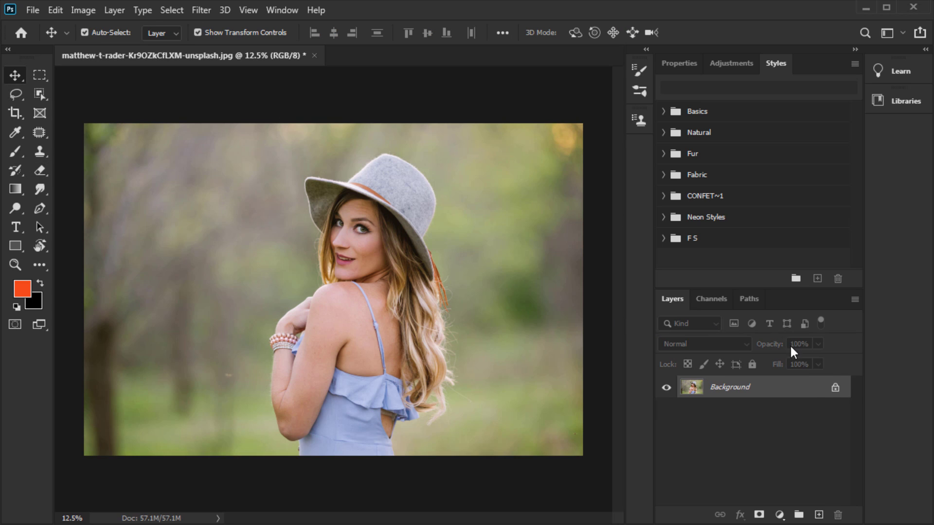